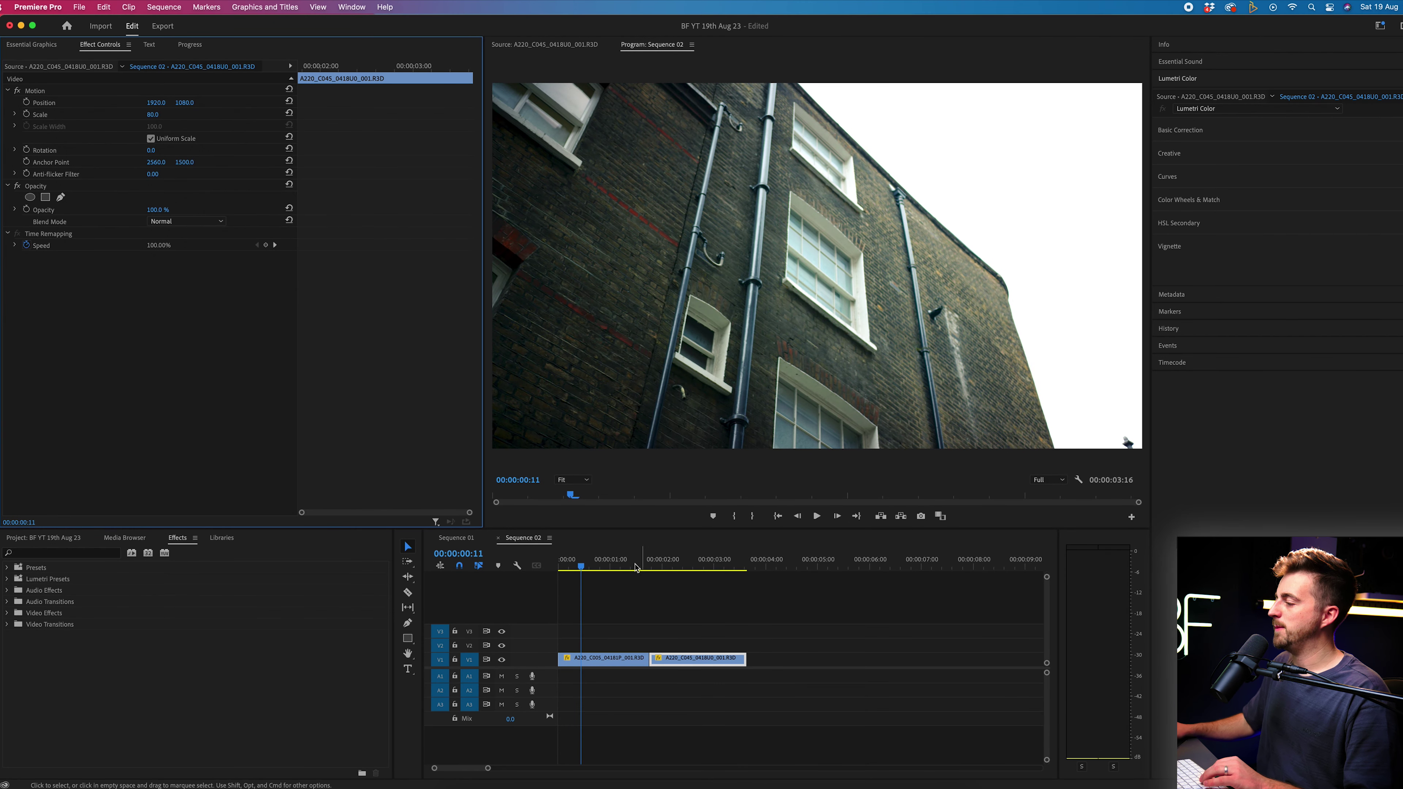
Play through the cut between the two building clips in Sequence 02
{"action": "mouse_move", "coordinate": [629, 562]}
{"action": "left_mouse_down"}
{"action": "mouse_move", "coordinate": [653, 560]}
{"action": "mouse_move", "coordinate": [615, 560]}
{"action": "left_mouse_up"}
{"action": "key", "text": "space"}
{"action": "key", "text": "space"}
{"action": "key", "text": "space"}
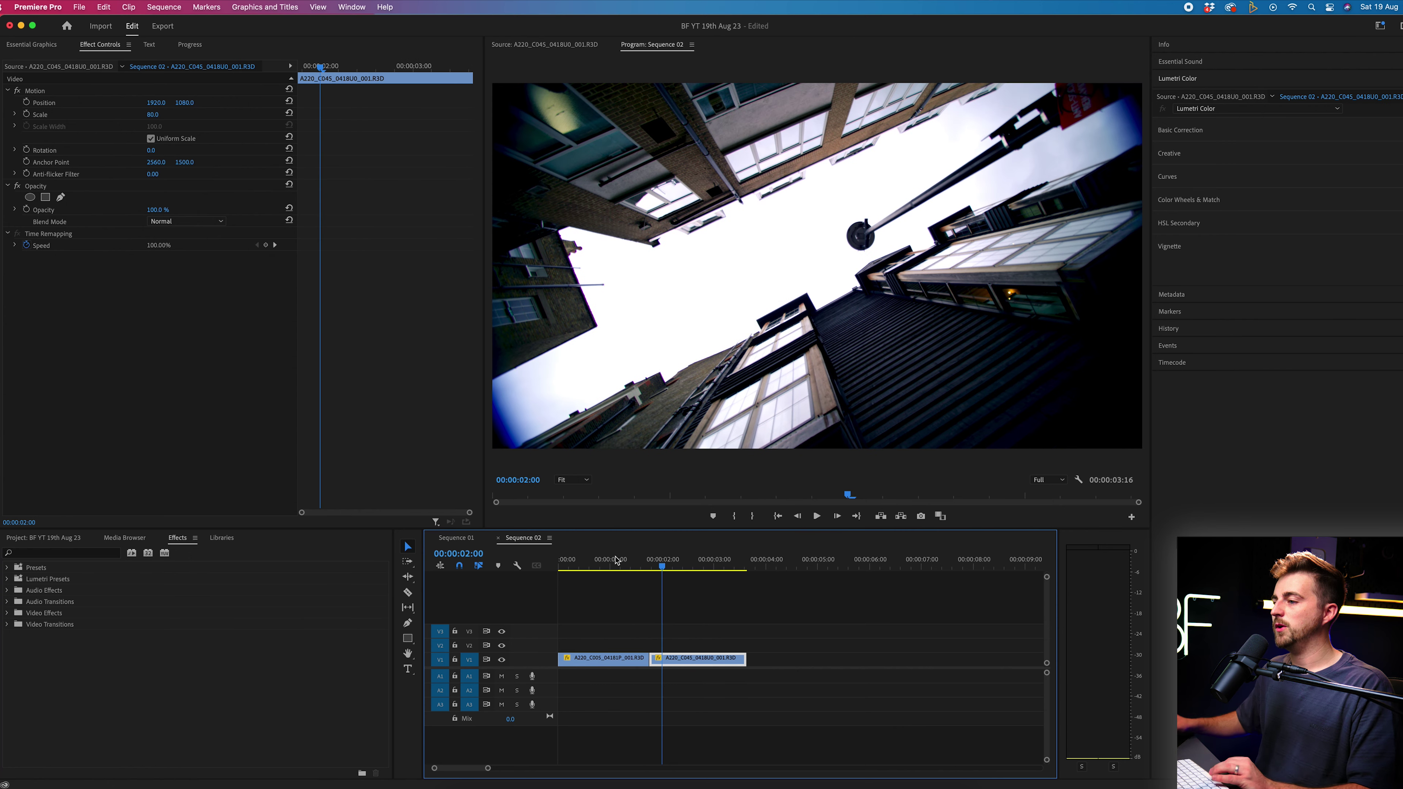
Create a Black Video item with the default settings and place it on track V2 above the cut
{"action": "left_click", "coordinate": [45, 540]}
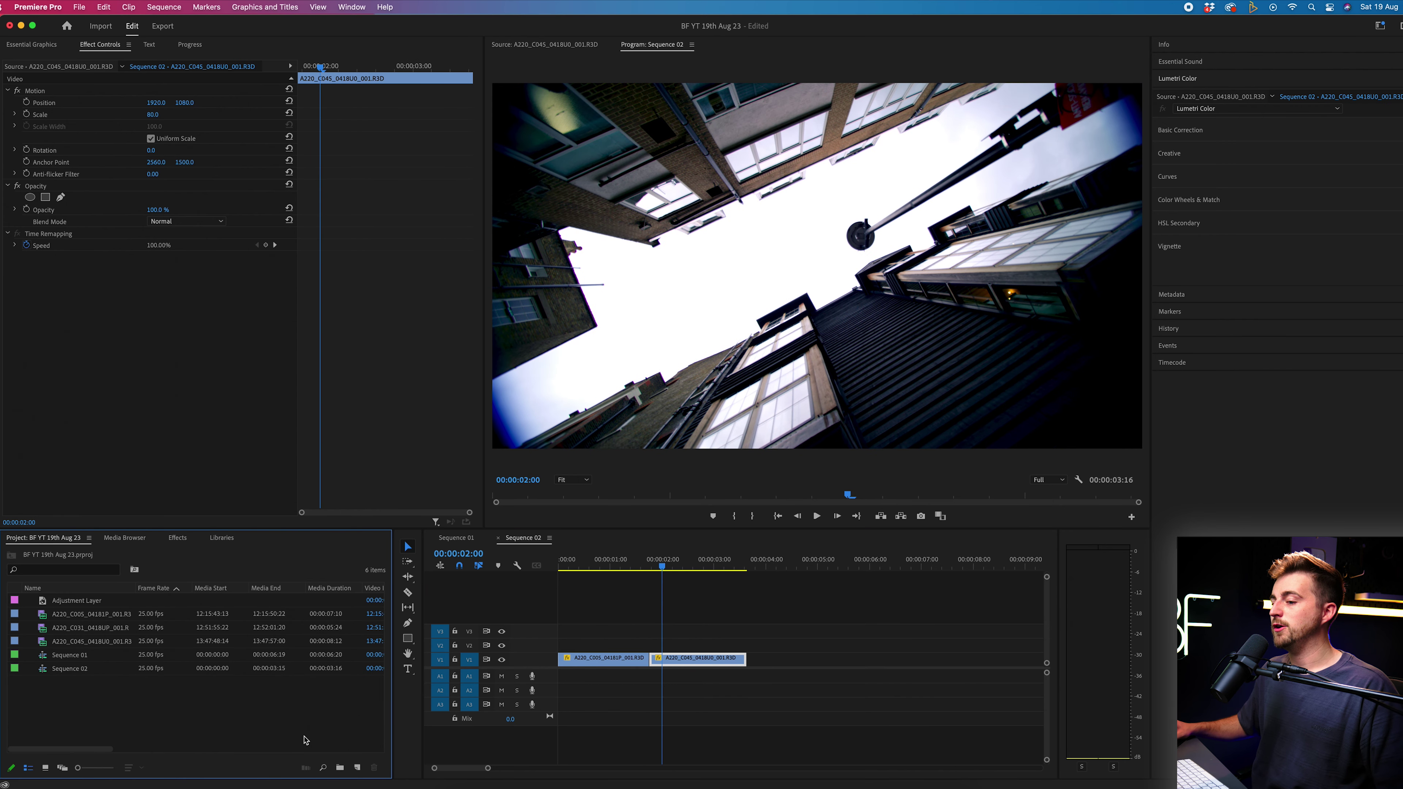
{"action": "left_click", "coordinate": [358, 769]}
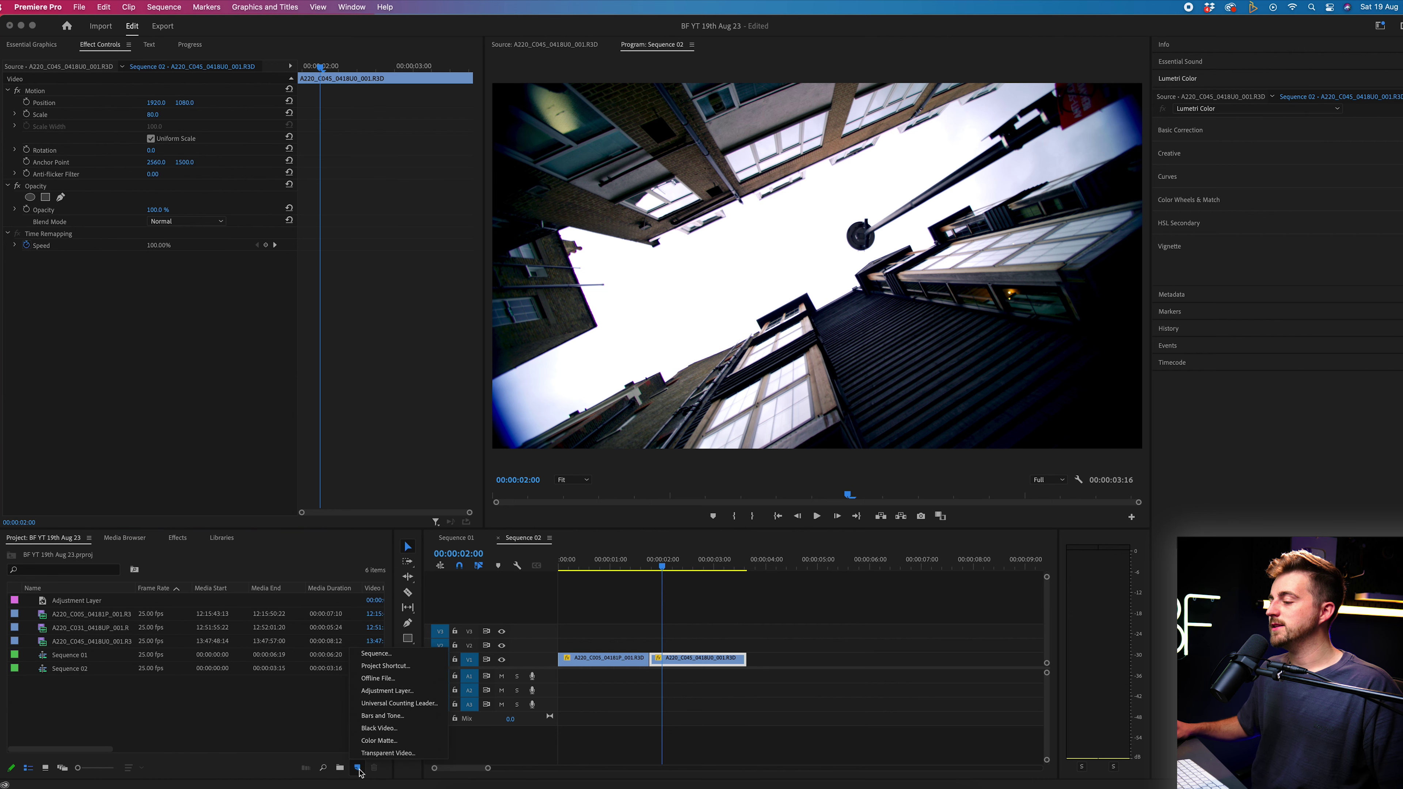
{"action": "left_click", "coordinate": [378, 728]}
{"action": "key", "text": "Return"}
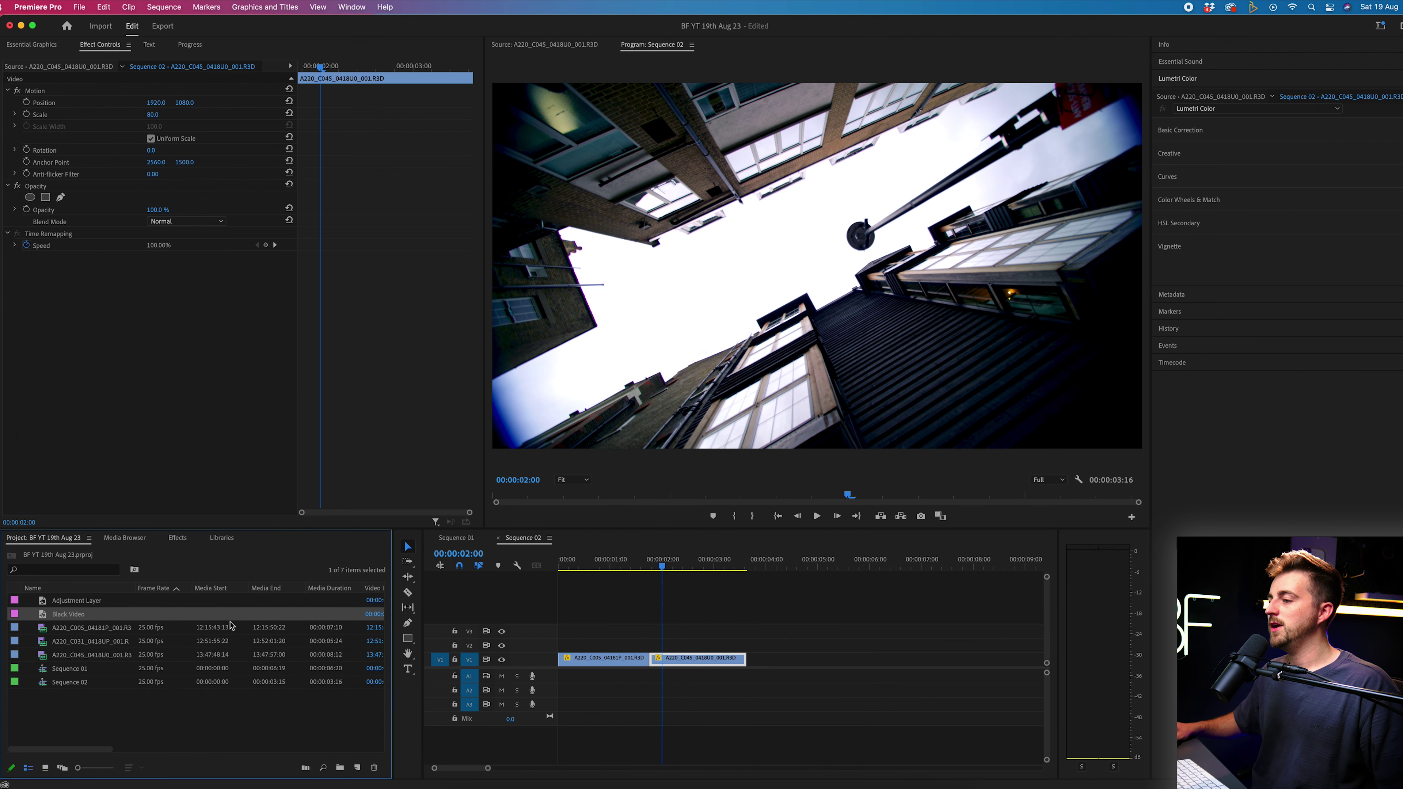
{"action": "left_click_drag", "start_coordinate": [84, 610], "coordinate": [615, 642]}
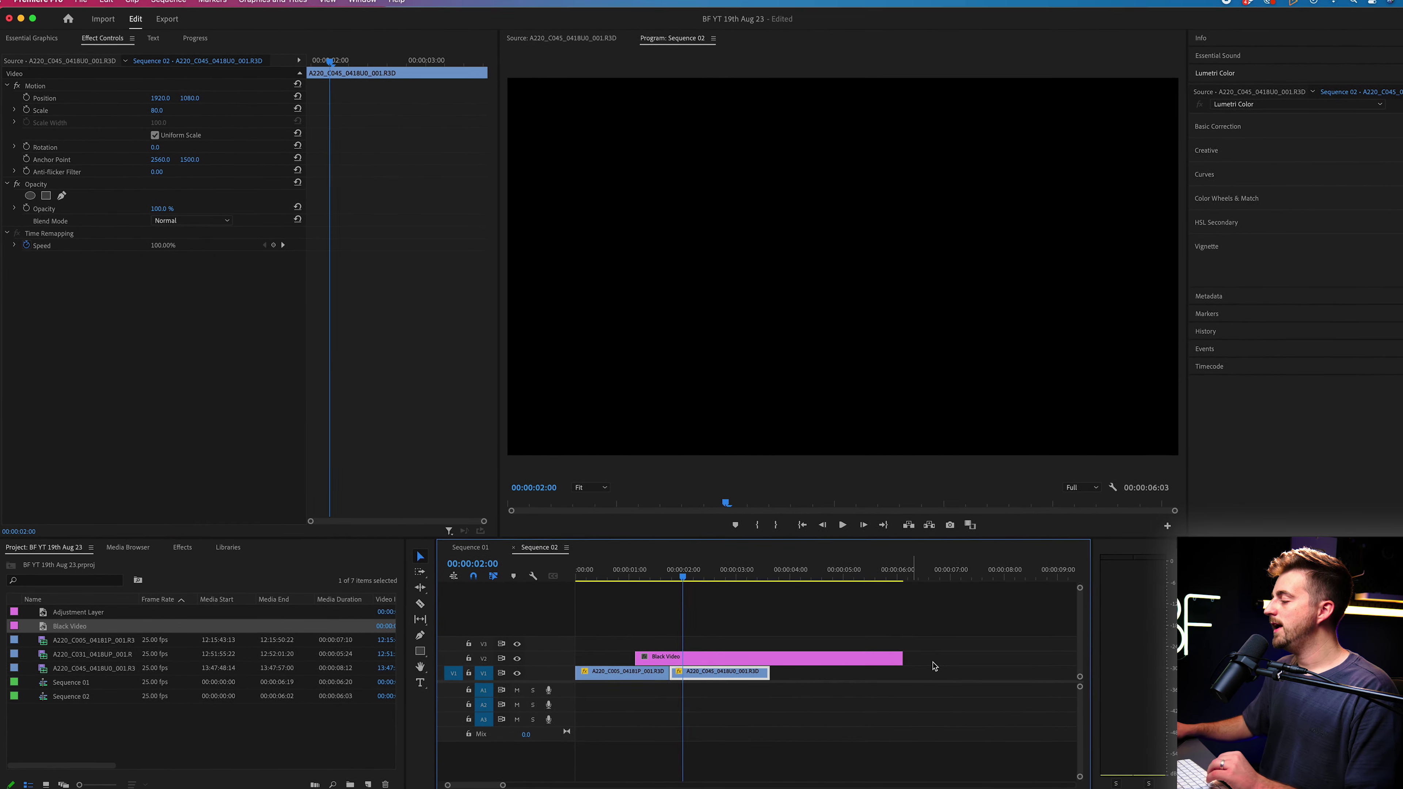
Trim the end of the Black Video clip on V2 so it spans the cut and ends at 00:00:02:08
{"action": "left_click_drag", "start_coordinate": [915, 659], "coordinate": [708, 659]}
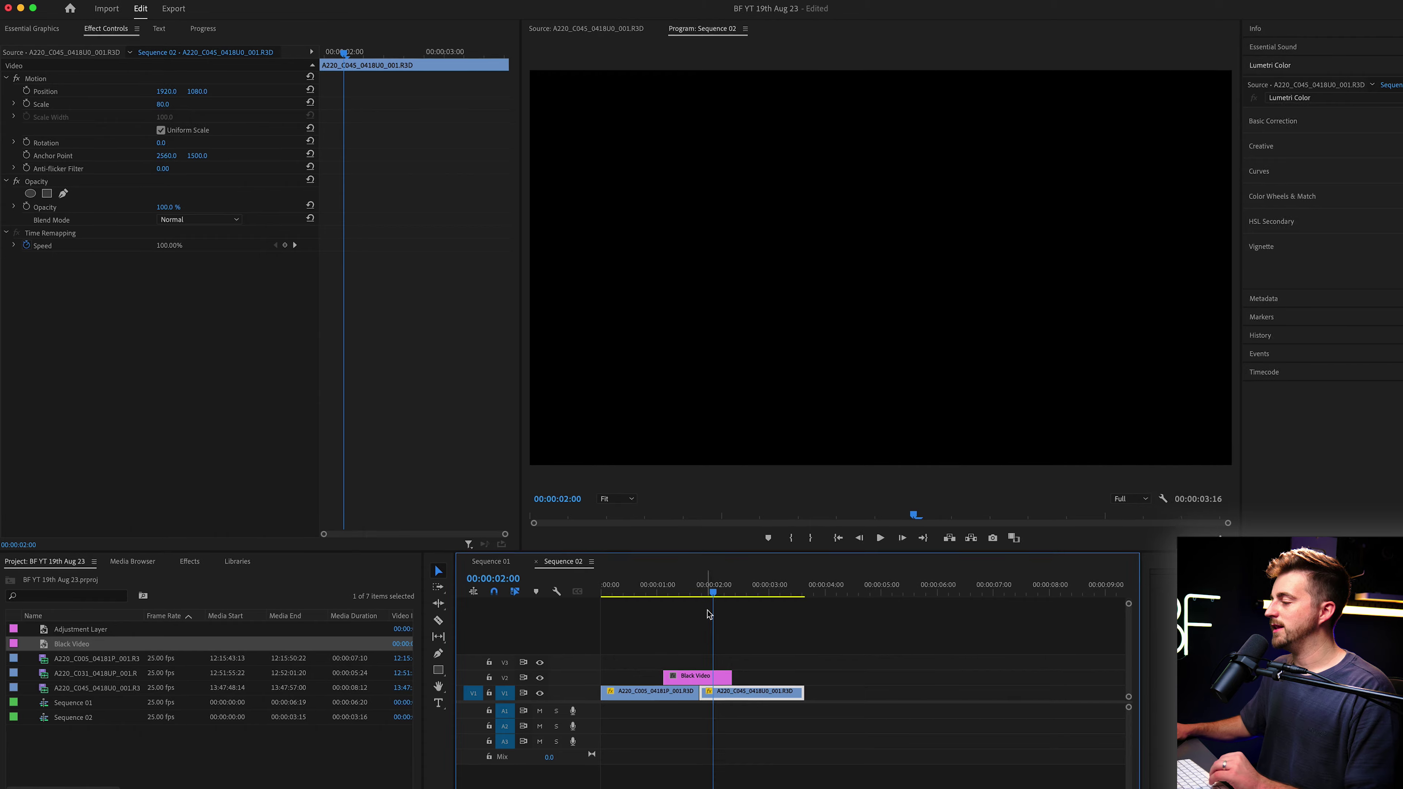
{"action": "left_click_drag", "start_coordinate": [708, 590], "coordinate": [689, 590]}
{"action": "left_click_drag", "start_coordinate": [665, 678], "coordinate": [673, 679]}
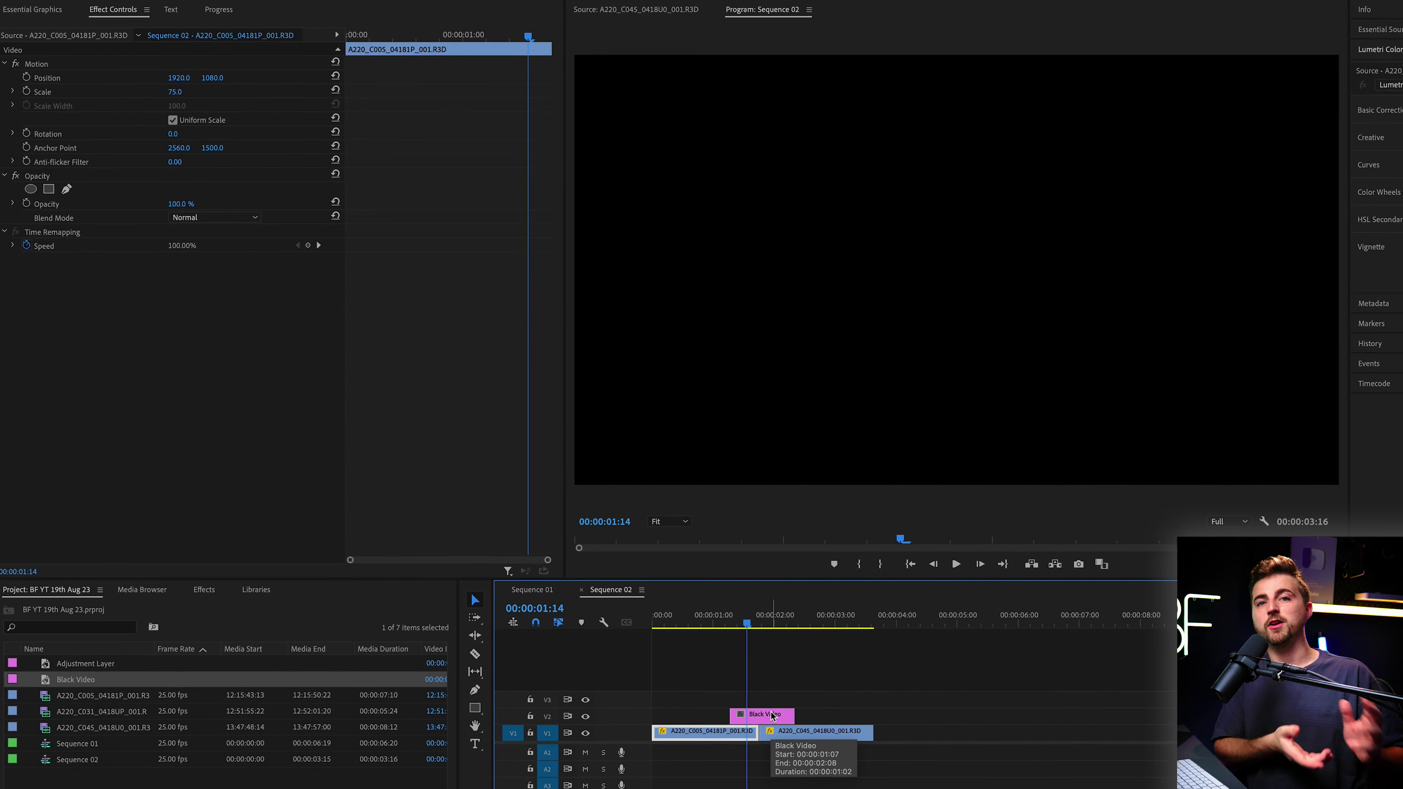
Search the effects for "tint" and apply the Tint effect to the Black Video clip on V2
{"action": "left_click", "coordinate": [775, 717]}
{"action": "left_click", "coordinate": [205, 592]}
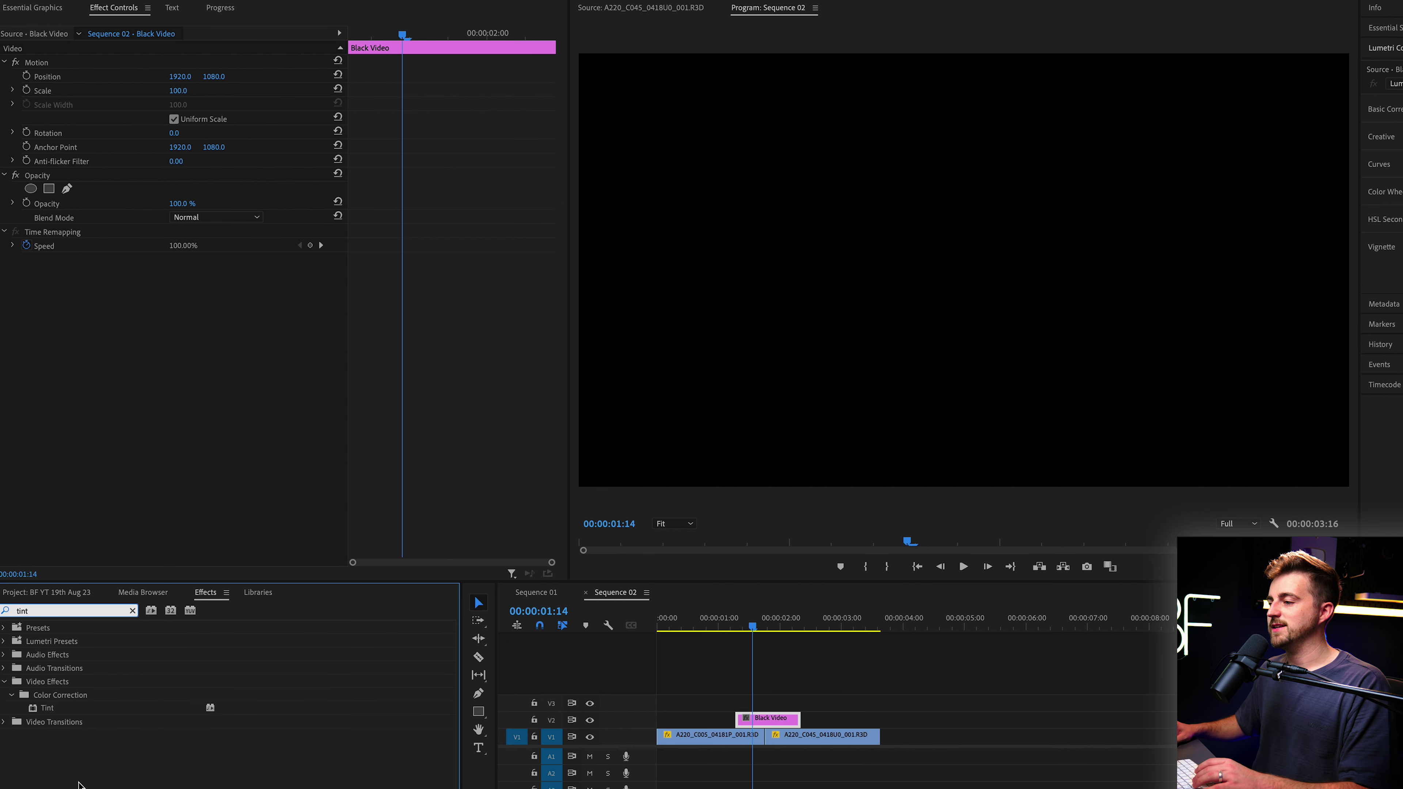
{"action": "left_click", "coordinate": [34, 709]}
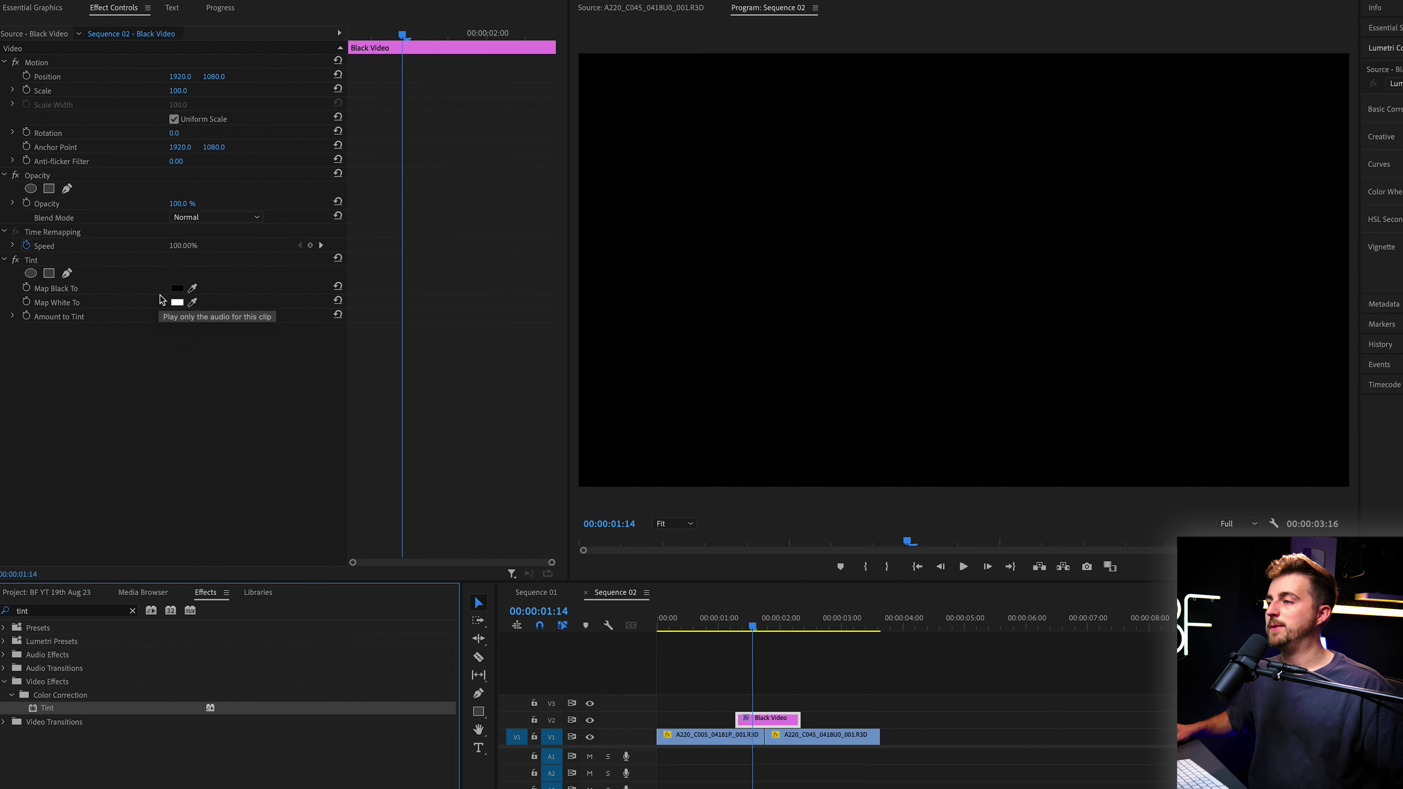
Set the Tint effect's Map Black To colour to a light purple
{"action": "left_click", "coordinate": [177, 289]}
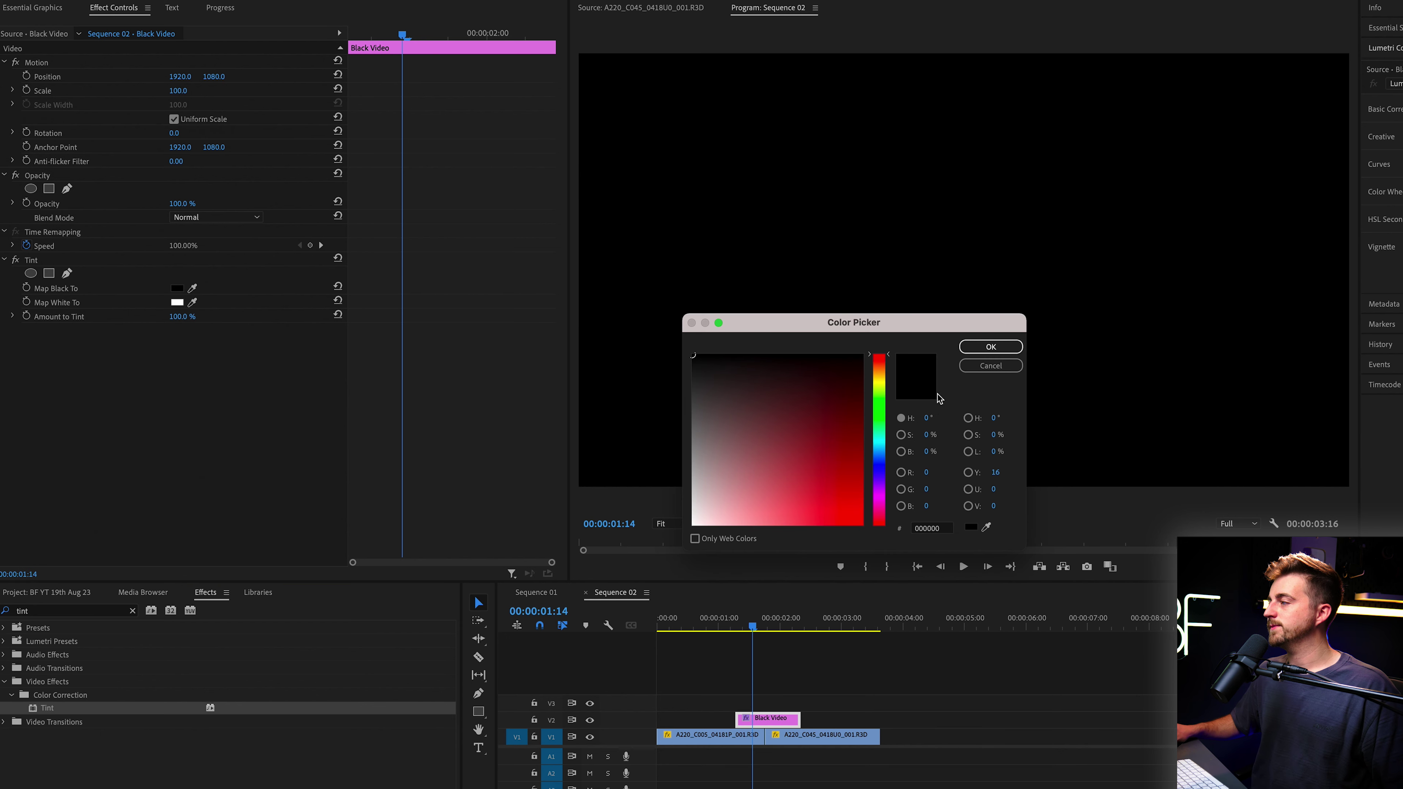
{"action": "left_click_drag", "start_coordinate": [874, 441], "coordinate": [873, 470]}
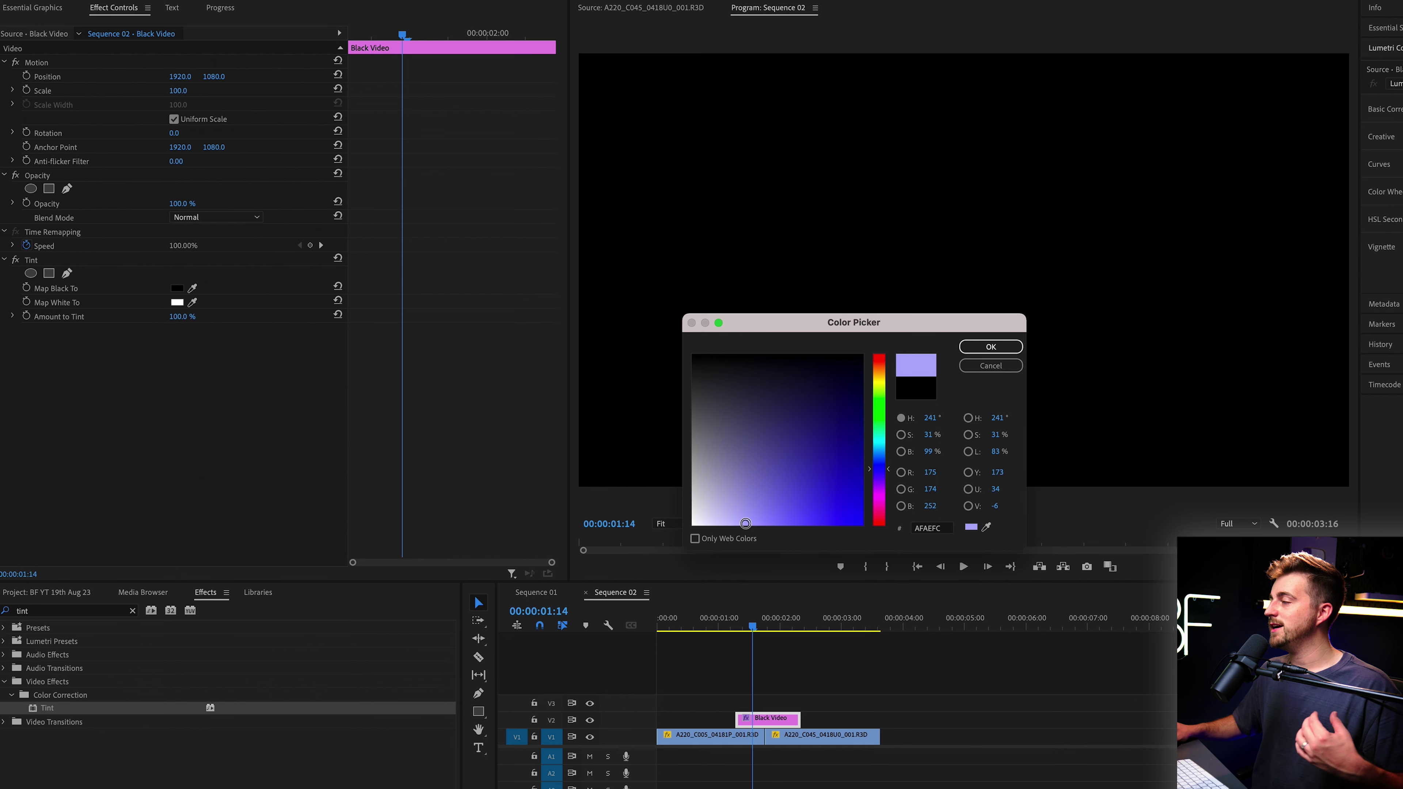
{"action": "left_click", "coordinate": [997, 346]}
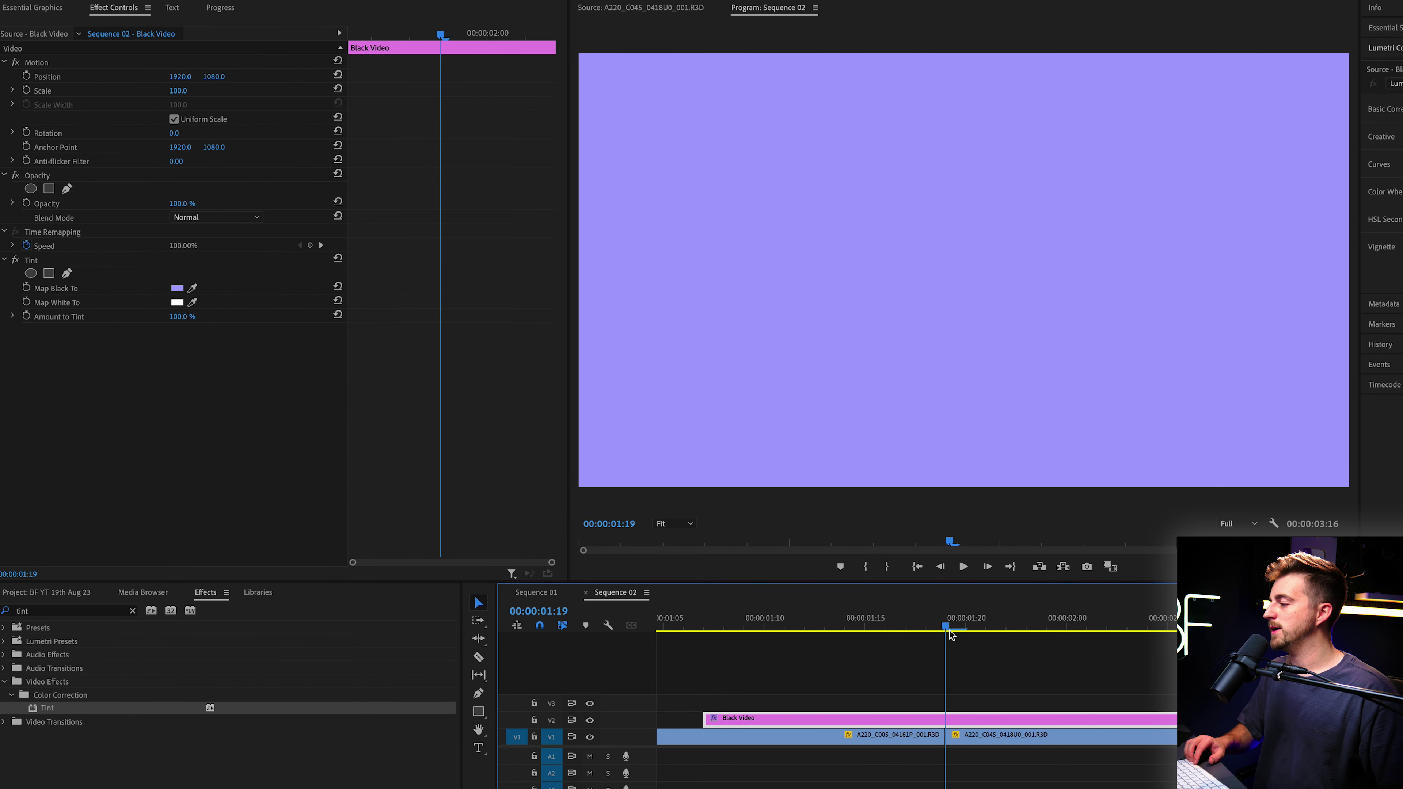
At 00:00:01:13, shift the Black Video's horizontal position to -1946 and start keyframing Position
{"action": "key", "text": "Left"}
{"action": "key", "text": "Left"}
{"action": "key", "text": "Left"}
{"action": "key", "text": "Left"}
{"action": "key", "text": "Left"}
{"action": "key", "text": "Left"}
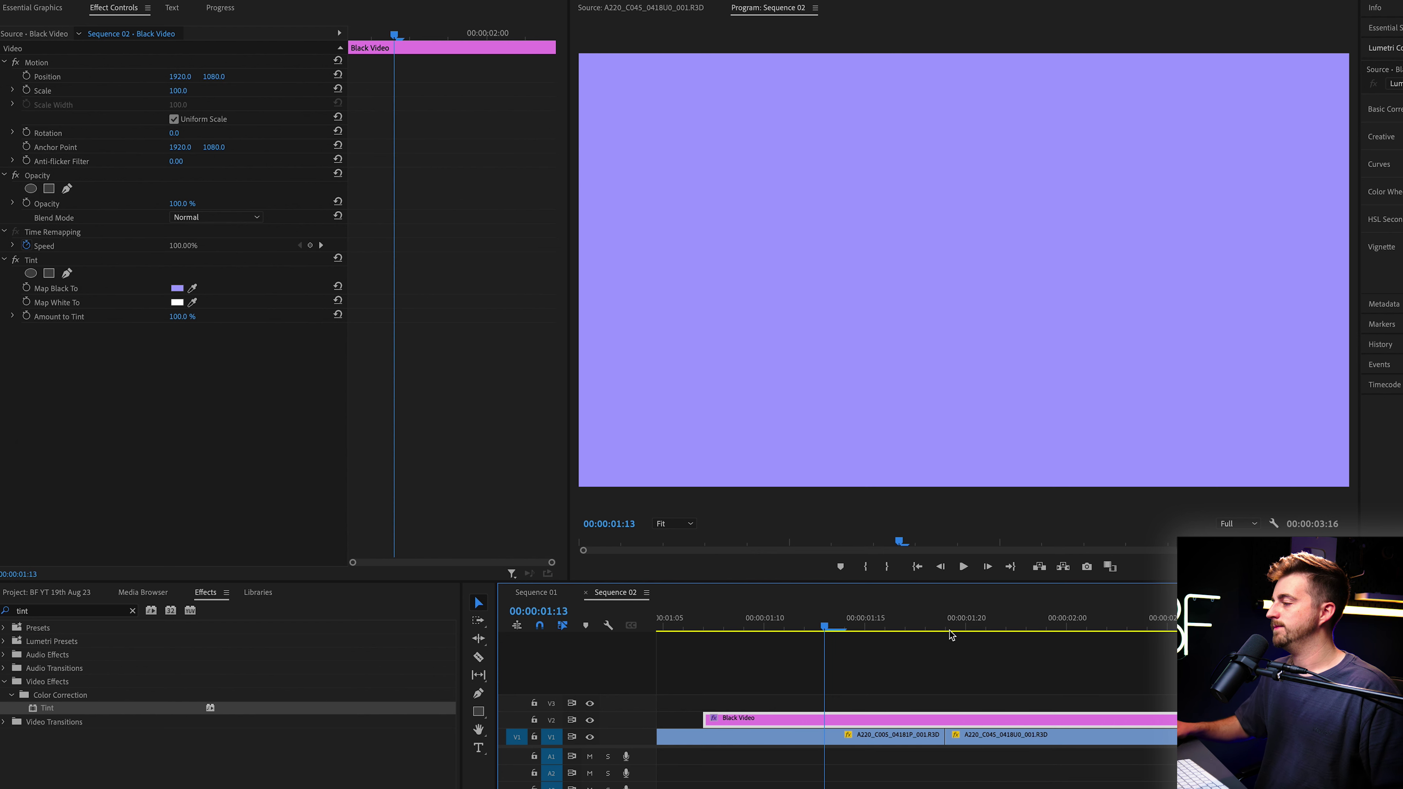
{"action": "left_click", "coordinate": [65, 61]}
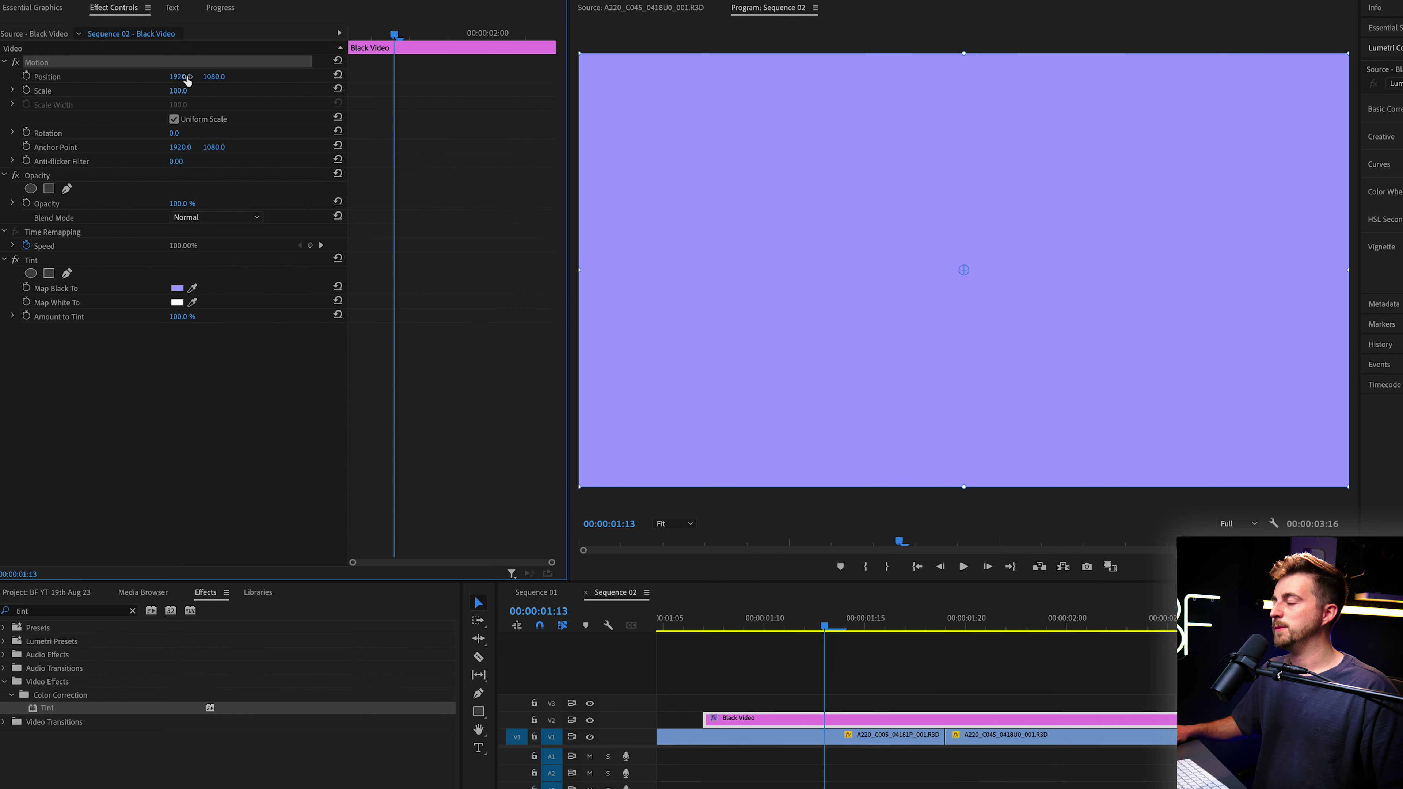
{"action": "left_click_drag", "start_coordinate": [188, 81], "coordinate": [88, 81]}
{"action": "left_click_drag", "start_coordinate": [179, 77], "coordinate": [84, 77]}
{"action": "left_click", "coordinate": [26, 78]}
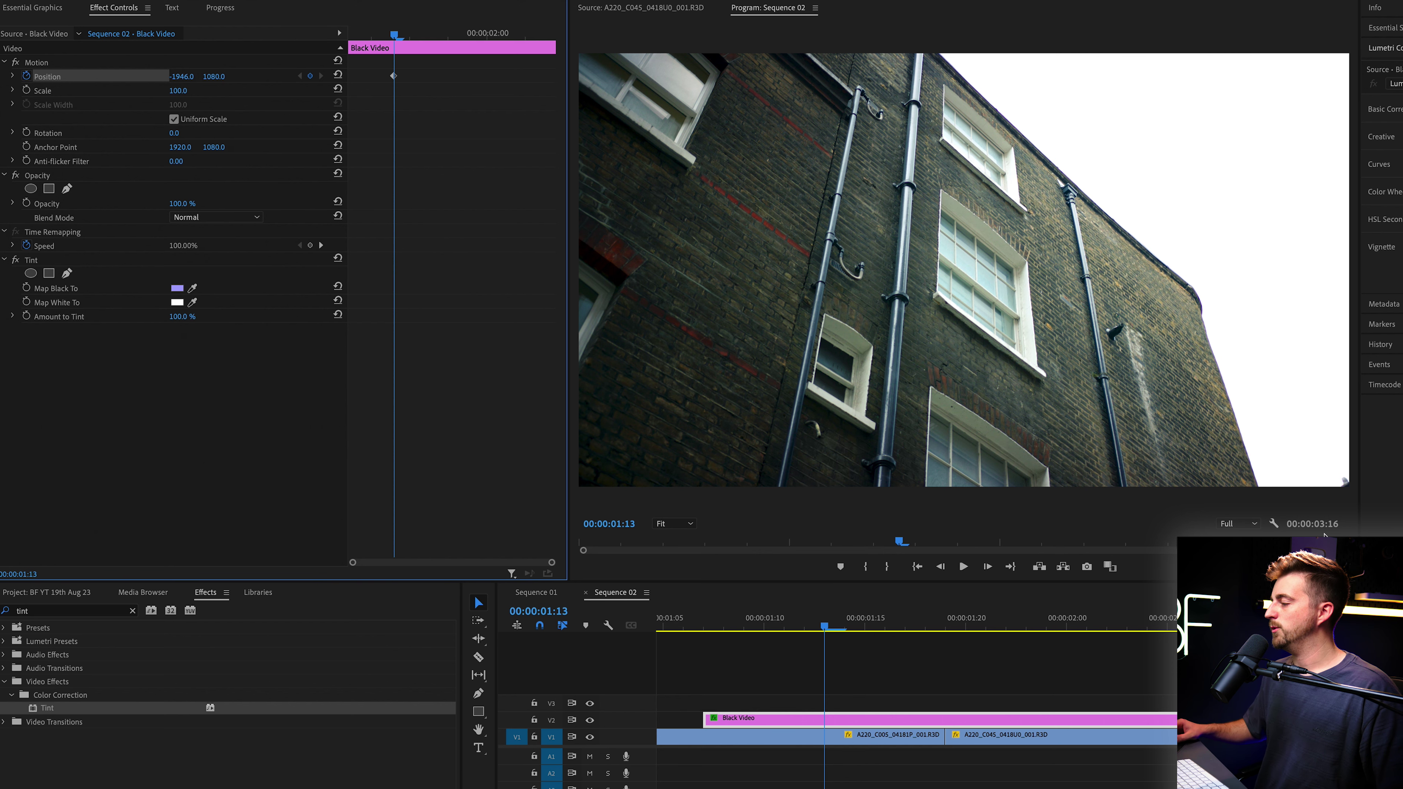
At 00:00:02:00, keyframe the Black Video's horizontal position so it has slid out past the frame's right edge
{"action": "left_click", "coordinate": [945, 629]}
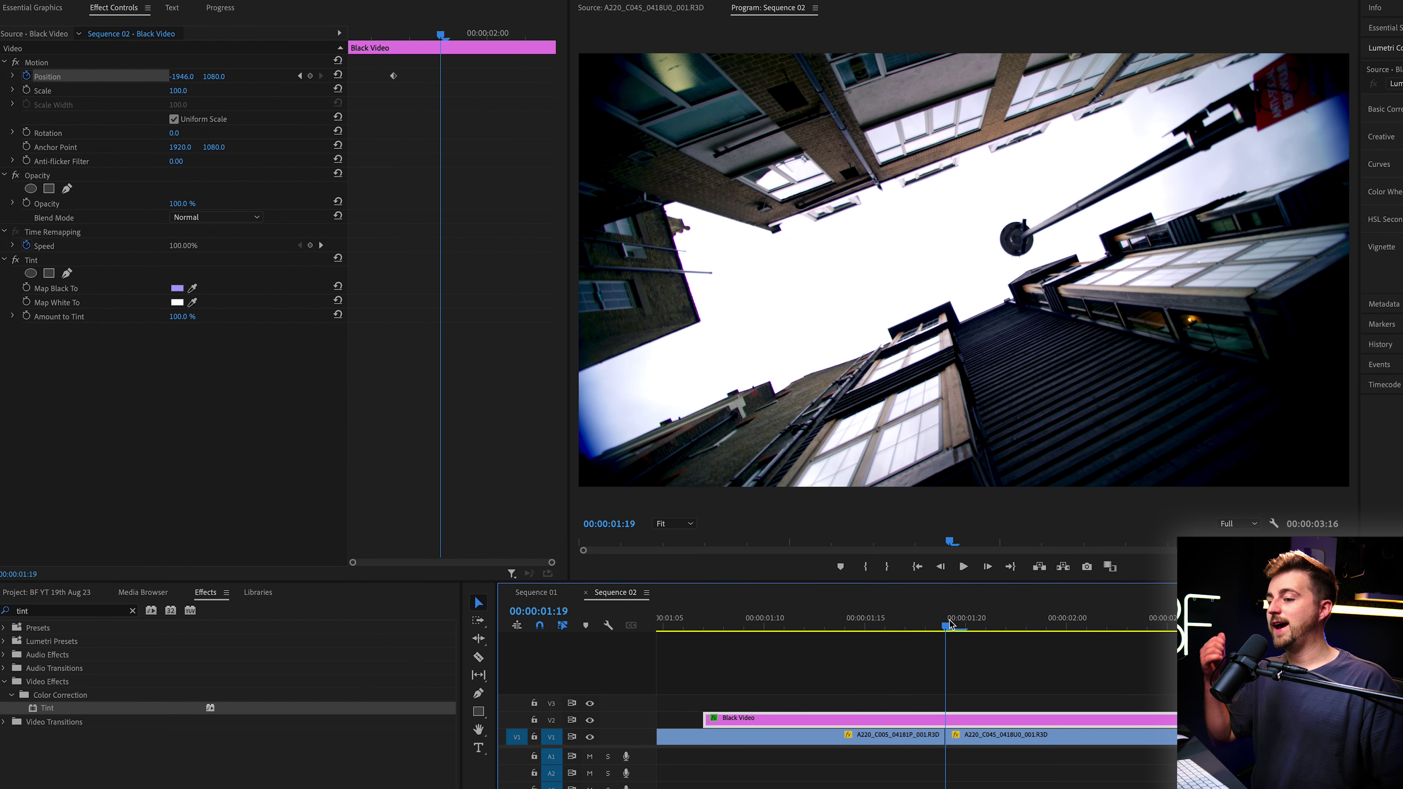
{"action": "key", "text": "Right"}
{"action": "key", "text": "Right"}
{"action": "key", "text": "Right"}
{"action": "key", "text": "Right"}
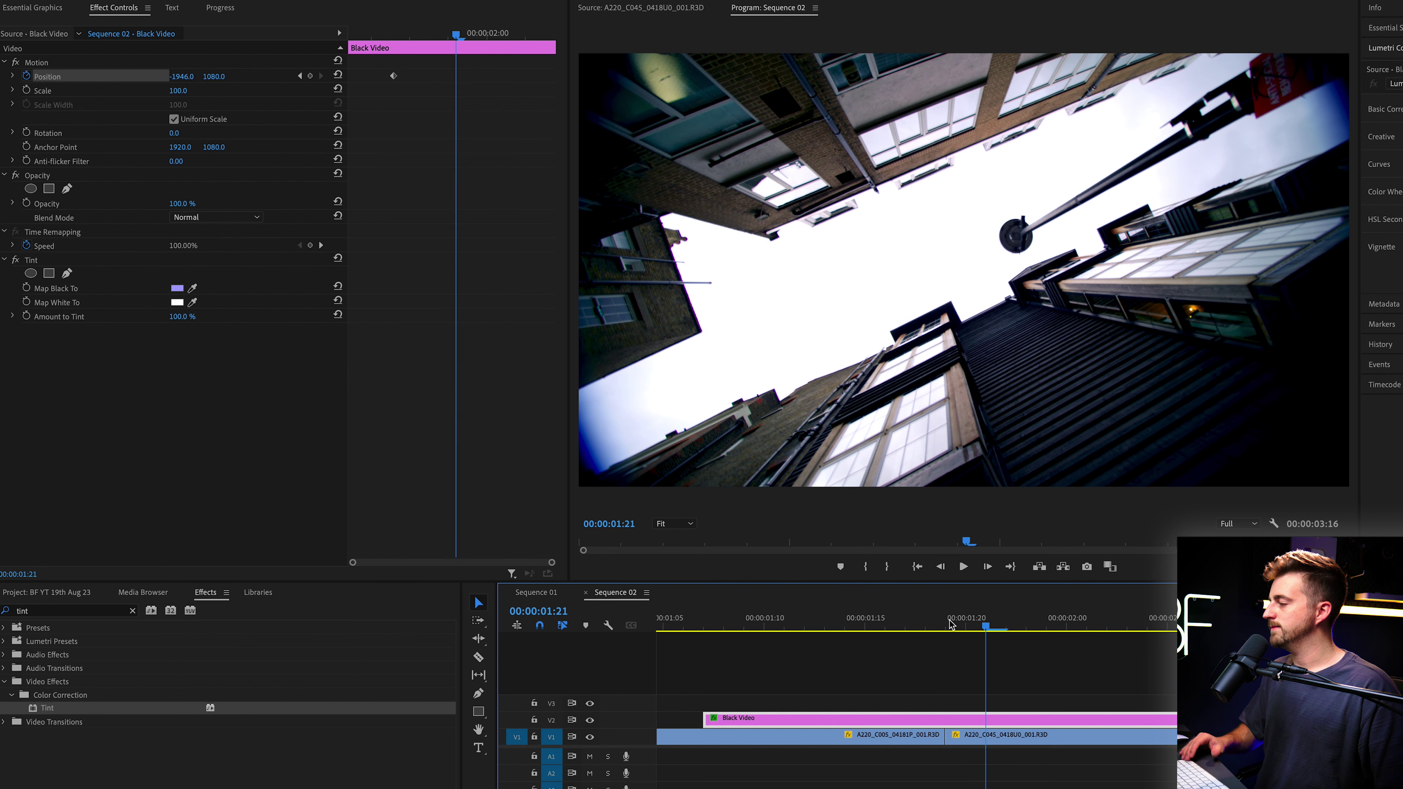
{"action": "key", "text": "Right"}
{"action": "key", "text": "Right"}
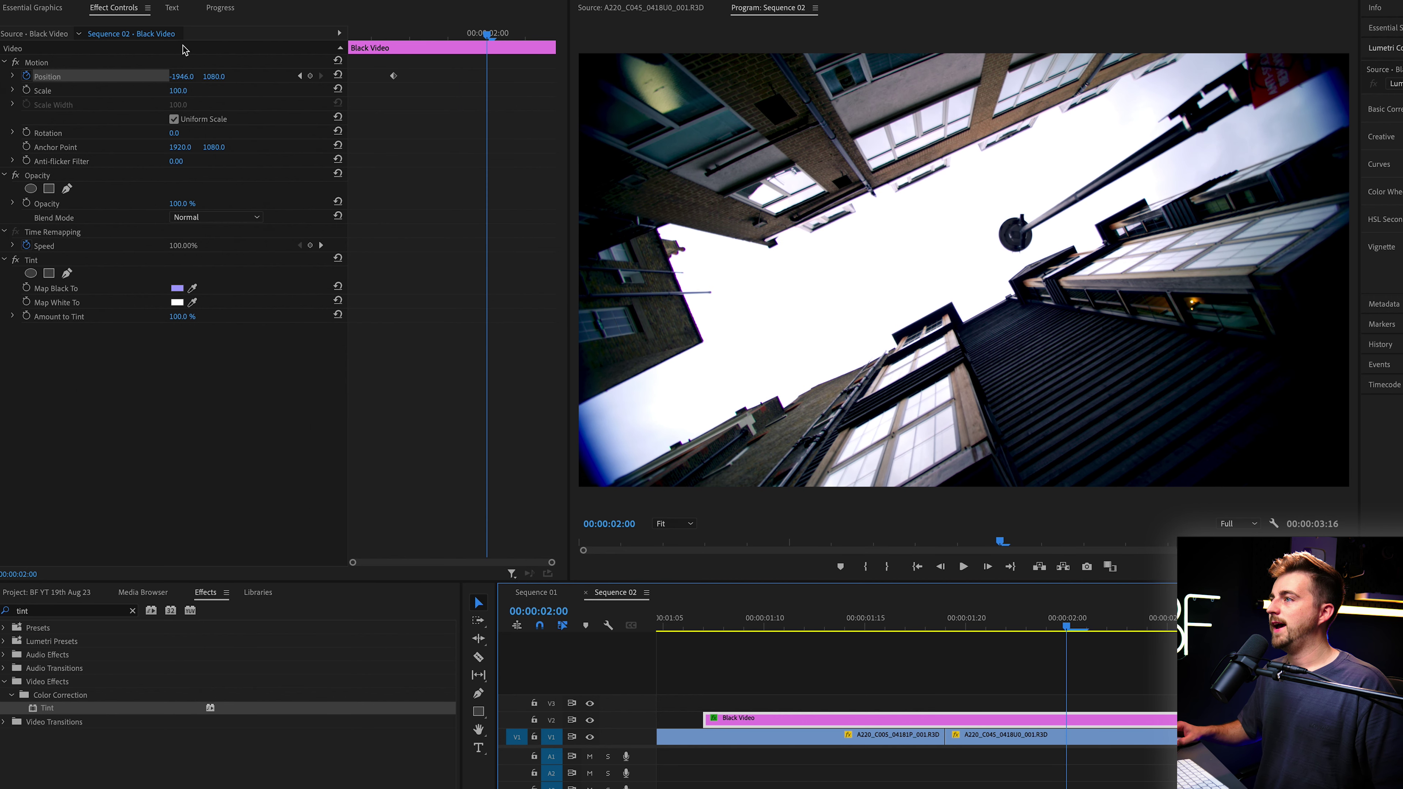
{"action": "mouse_move", "coordinate": [178, 77]}
{"action": "left_mouse_down"}
{"action": "mouse_move", "coordinate": [190, 76]}
{"action": "mouse_move", "coordinate": [178, 77]}
{"action": "left_mouse_up"}
Play back the purple slide transition across the cut to examine its movement
{"action": "left_click_drag", "start_coordinate": [1045, 627], "coordinate": [822, 631]}
{"action": "key", "text": "space"}
{"action": "left_click", "coordinate": [783, 627]}
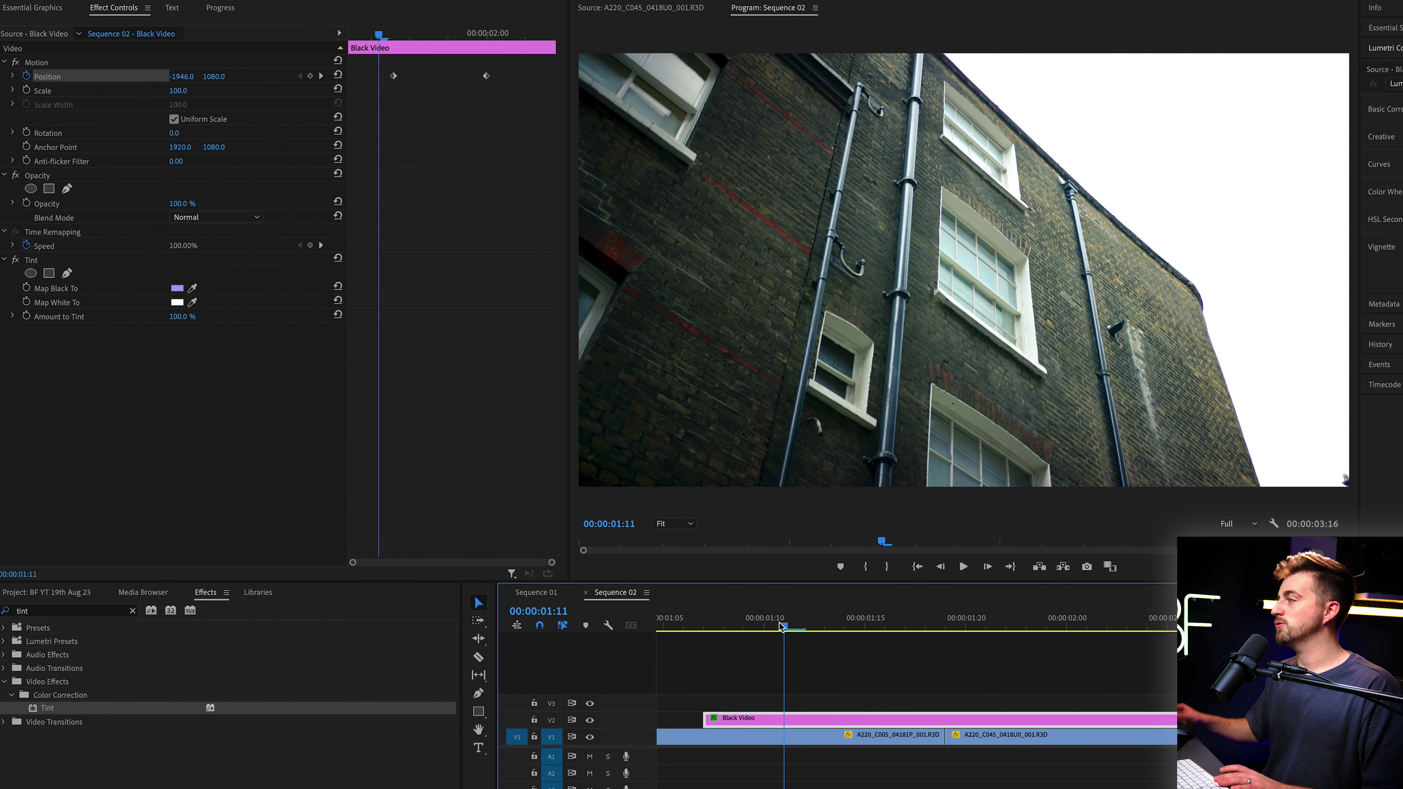
{"action": "key", "text": "space"}
{"action": "left_click", "coordinate": [778, 626]}
{"action": "key", "text": "minus"}
{"action": "key", "text": "minus"}
{"action": "key", "text": "space"}
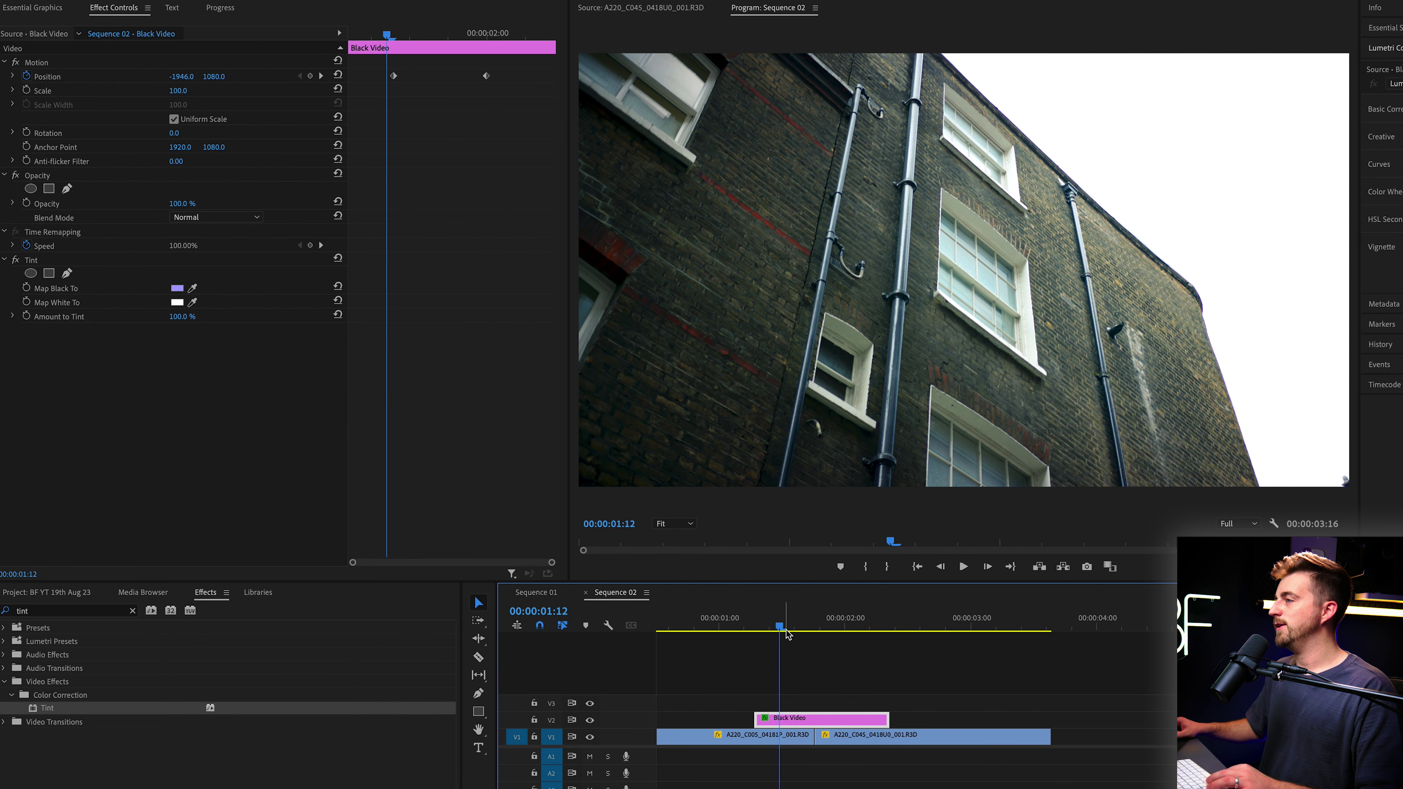
Set the first Position keyframe's temporal interpolation to Ease Out and ease the second Position keyframe
{"action": "right_click", "coordinate": [393, 76]}
{"action": "mouse_move", "coordinate": [504, 199]}
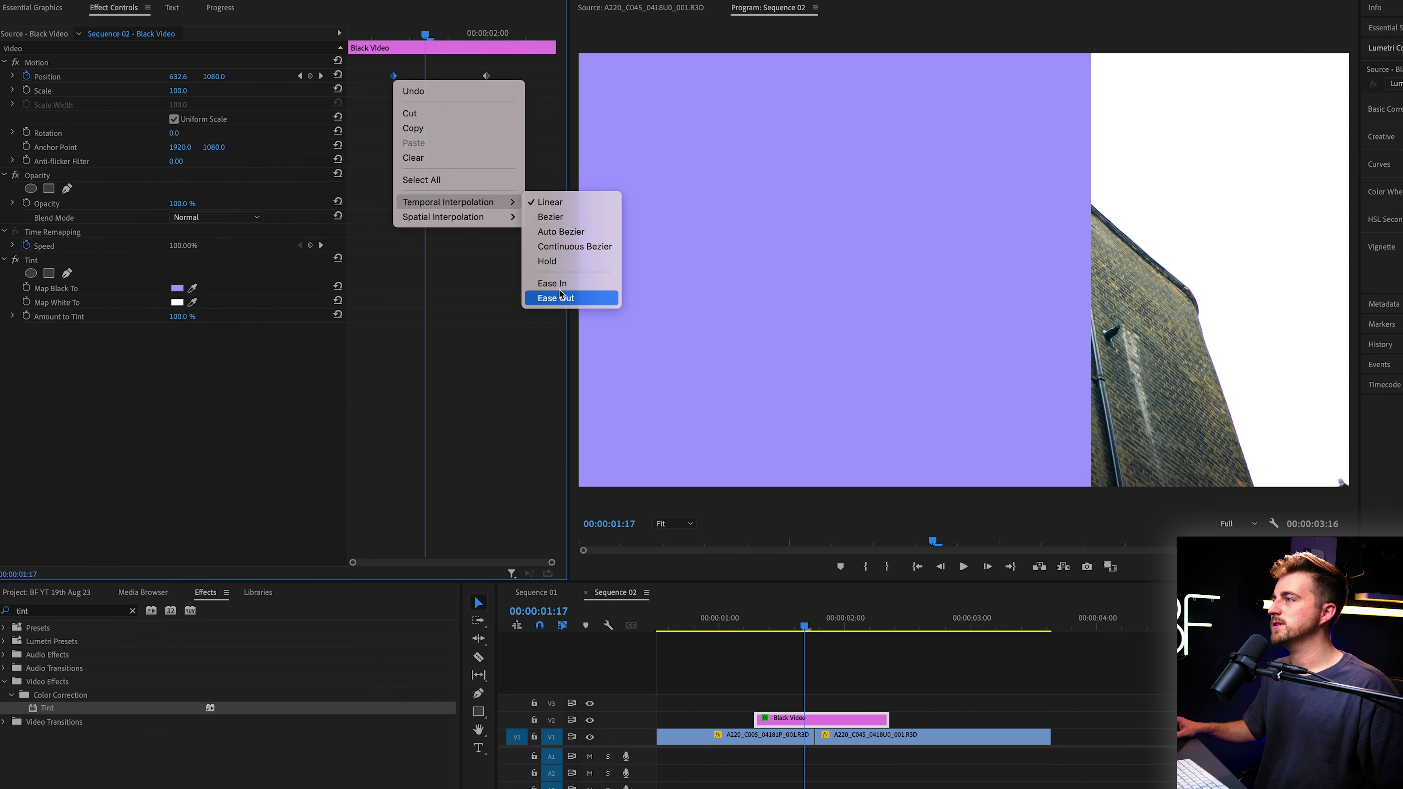
{"action": "left_click", "coordinate": [572, 301]}
{"action": "right_click", "coordinate": [486, 78]}
{"action": "mouse_move", "coordinate": [557, 203]}
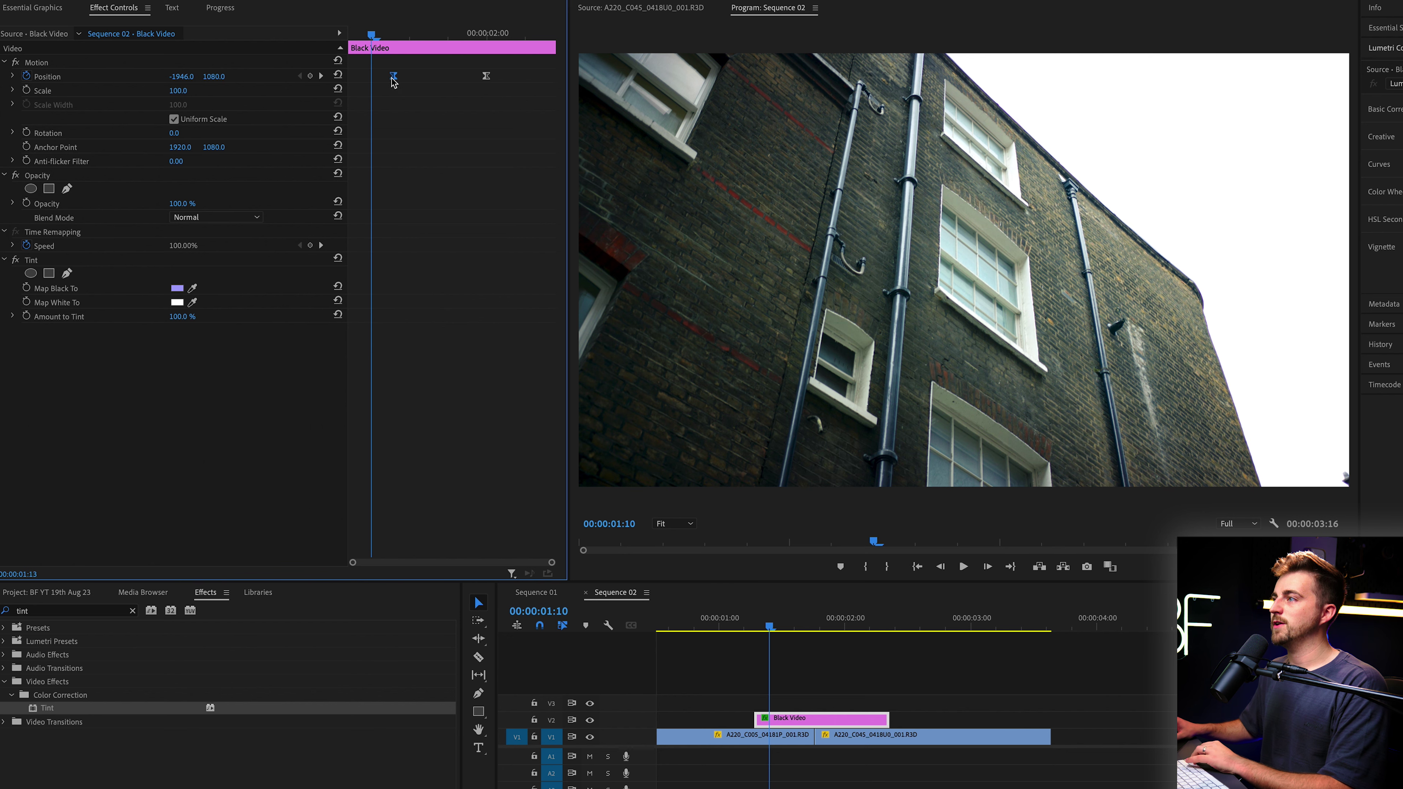
Step through the eased slide and move the last Position keyframe slightly earlier
{"action": "left_click", "coordinate": [483, 33]}
{"action": "key", "text": "Right"}
{"action": "key", "text": "Right"}
{"action": "key", "text": "Right"}
{"action": "key", "text": "Right"}
{"action": "left_click_drag", "start_coordinate": [500, 33], "coordinate": [419, 36]}
{"action": "left_click", "coordinate": [486, 33]}
{"action": "left_click_drag", "start_coordinate": [486, 76], "coordinate": [471, 80]}
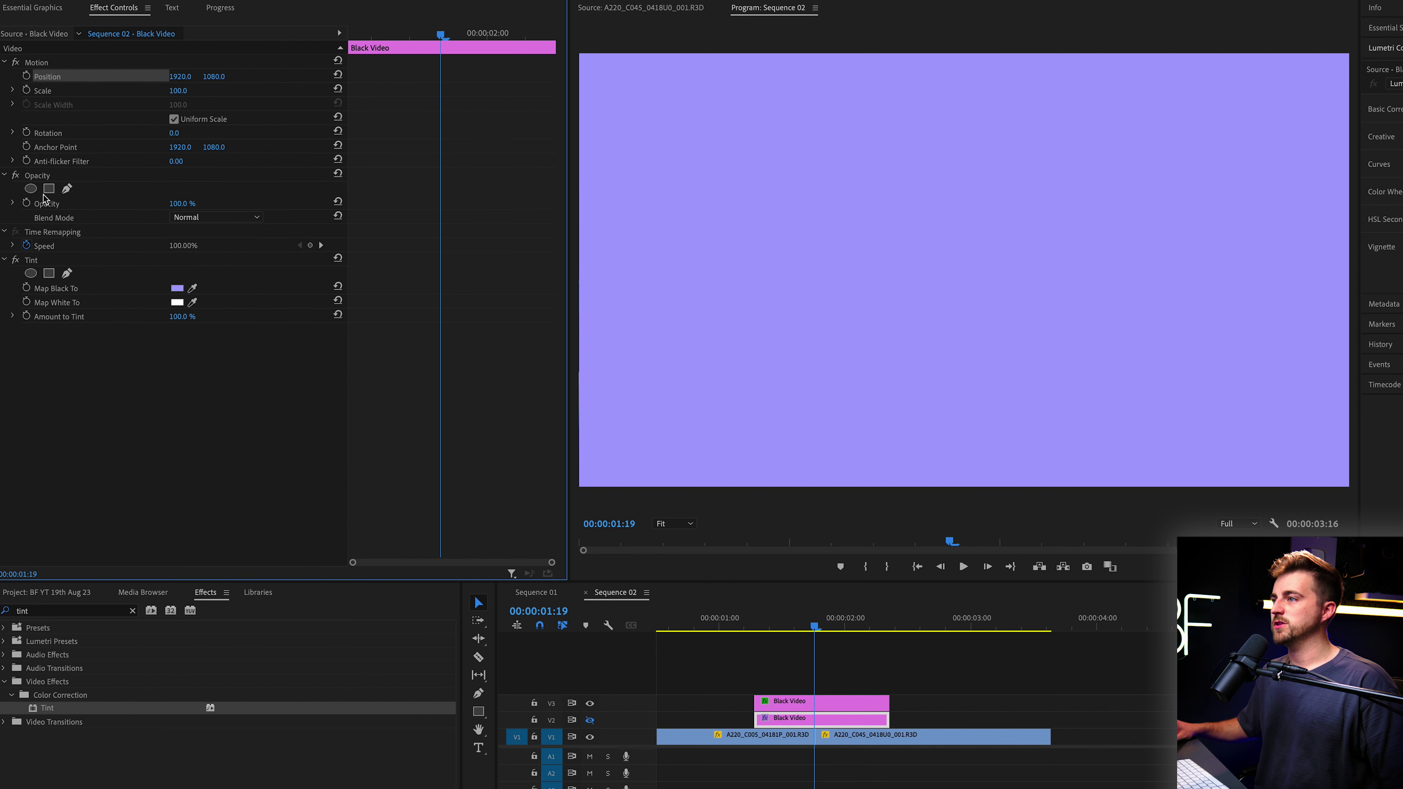
Add an inverted elliptical opacity mask with 0 feather to the V2 Black Video and set its expansion to 1728
{"action": "left_click", "coordinate": [31, 189]}
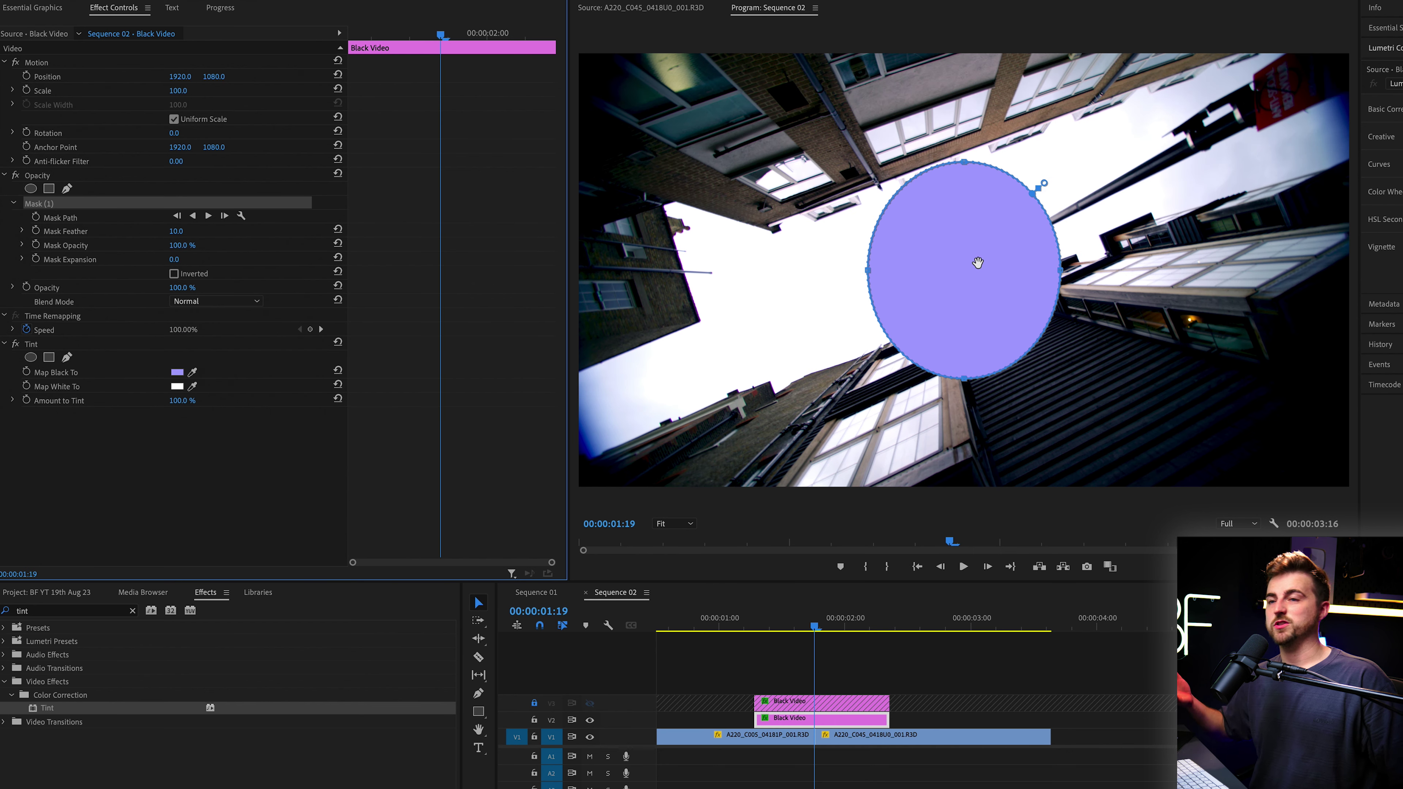
{"action": "left_click", "coordinate": [174, 274]}
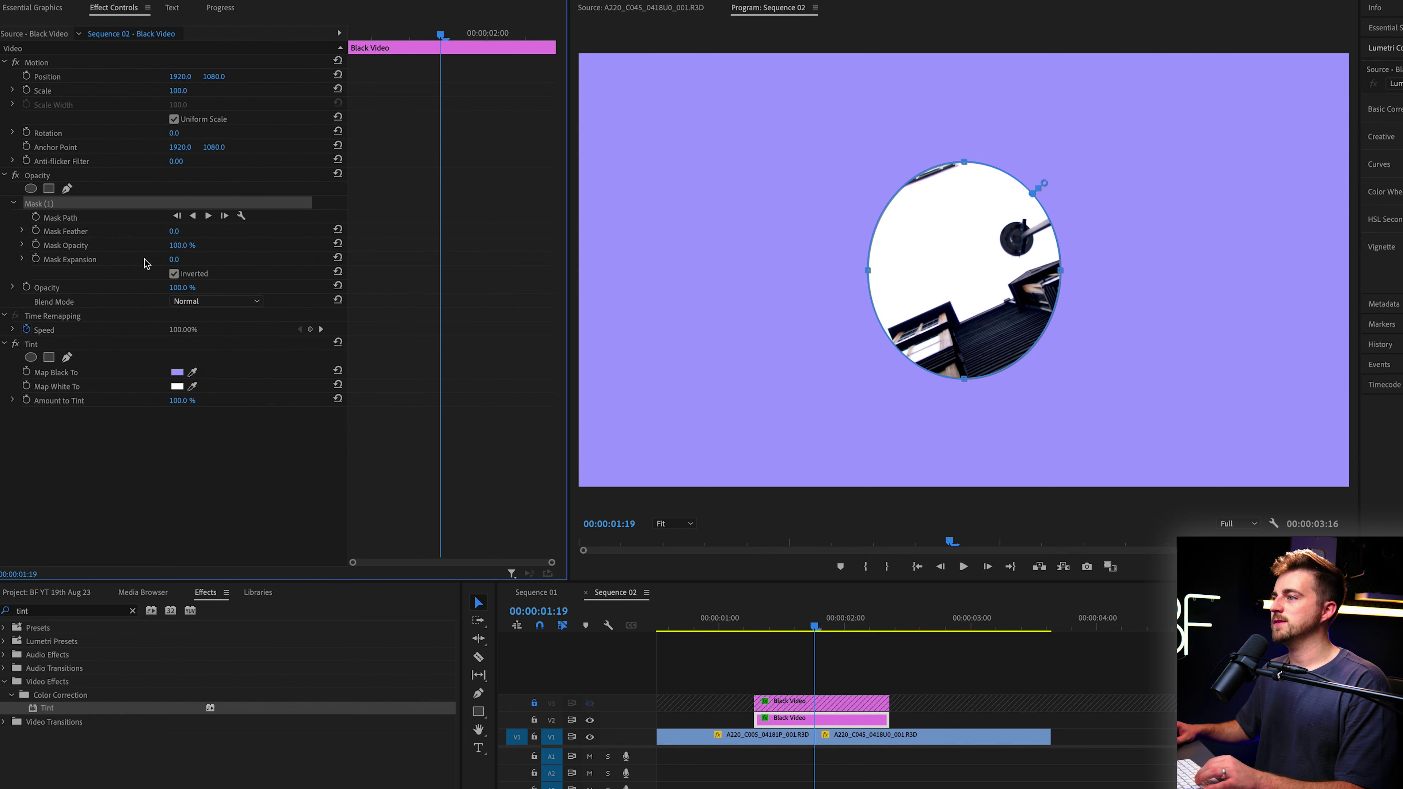
{"action": "left_click", "coordinate": [105, 264]}
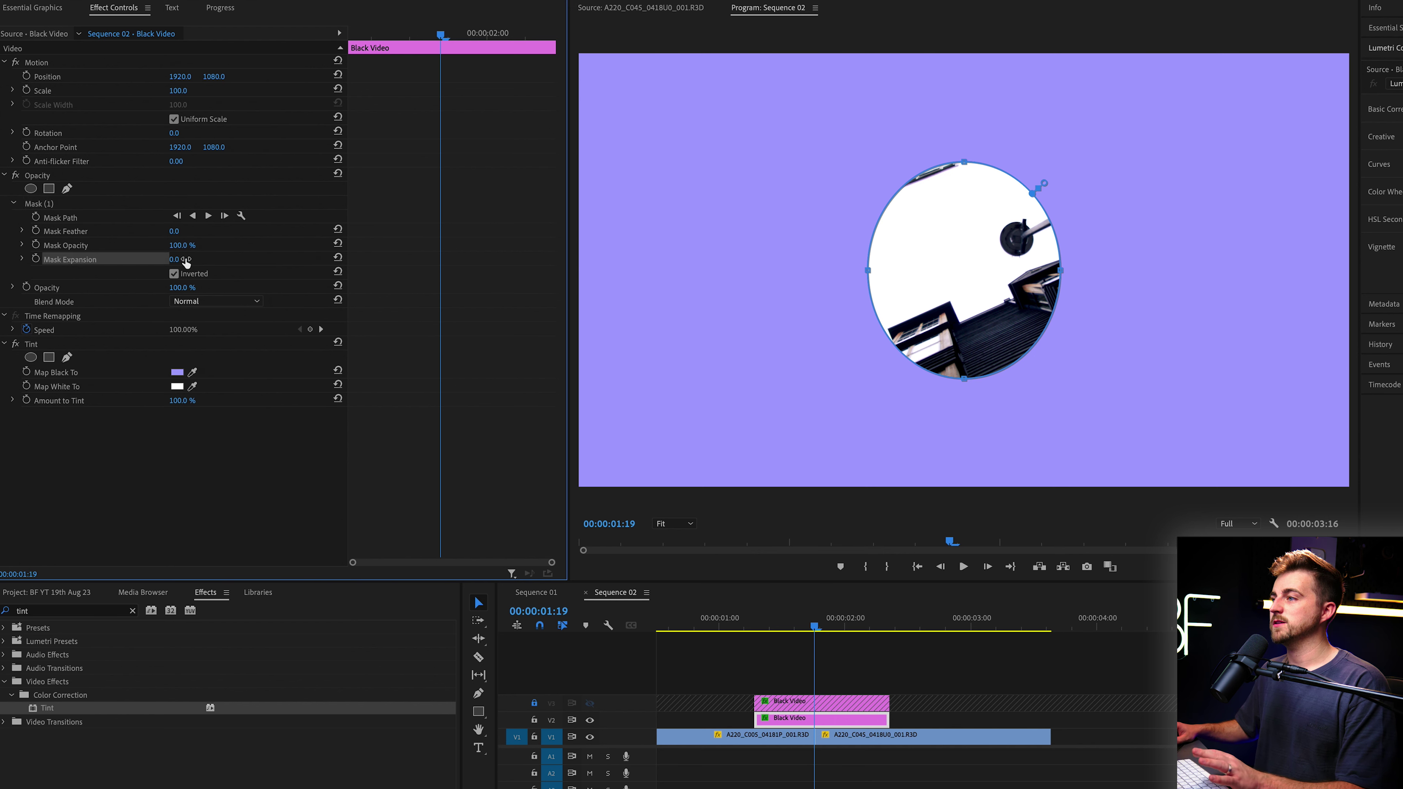
{"action": "left_click_drag", "start_coordinate": [174, 259], "coordinate": [217, 259]}
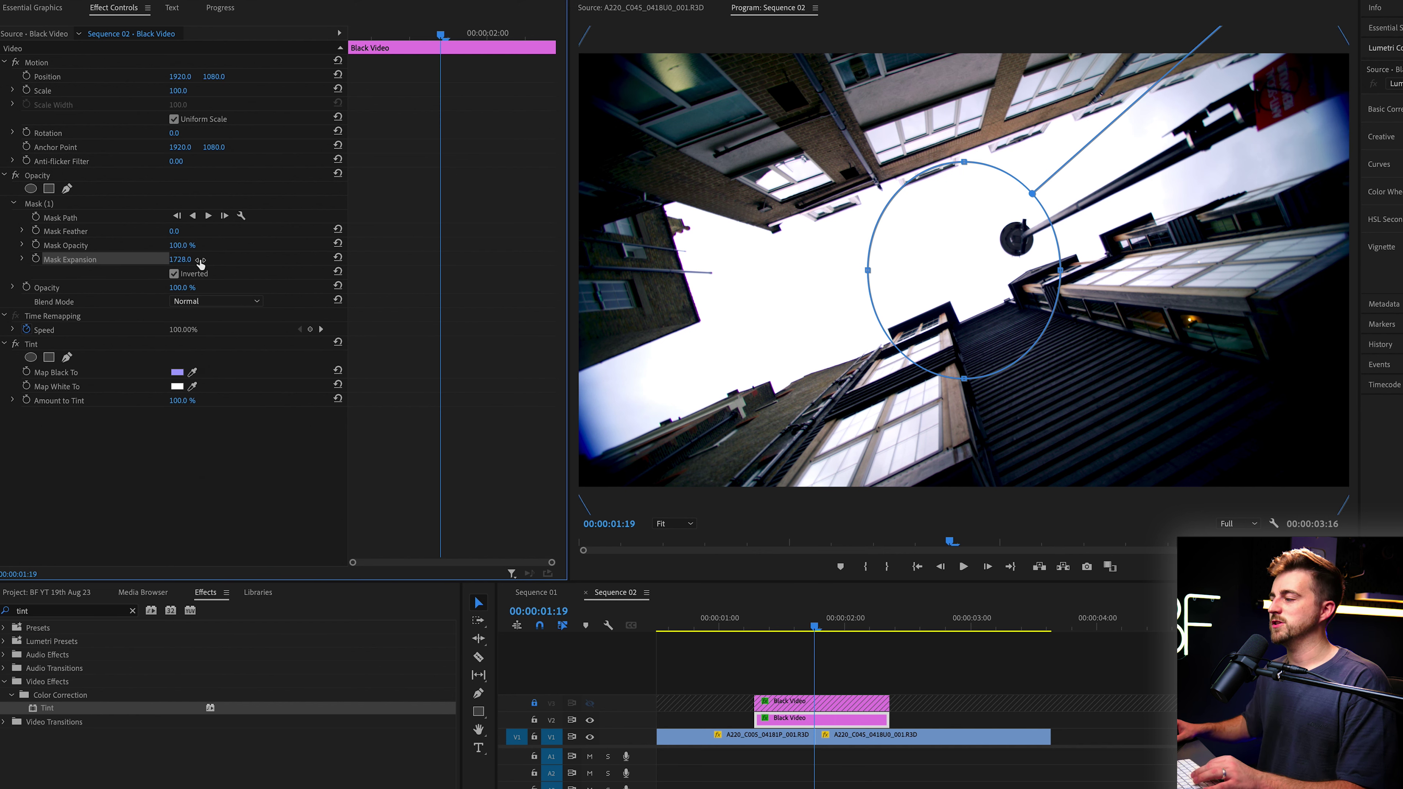
Start keyframing the V2 Black Video's Mask Expansion at 00:00:01:13, six frames before the cut
{"action": "key", "text": "="}
{"action": "key", "text": "="}
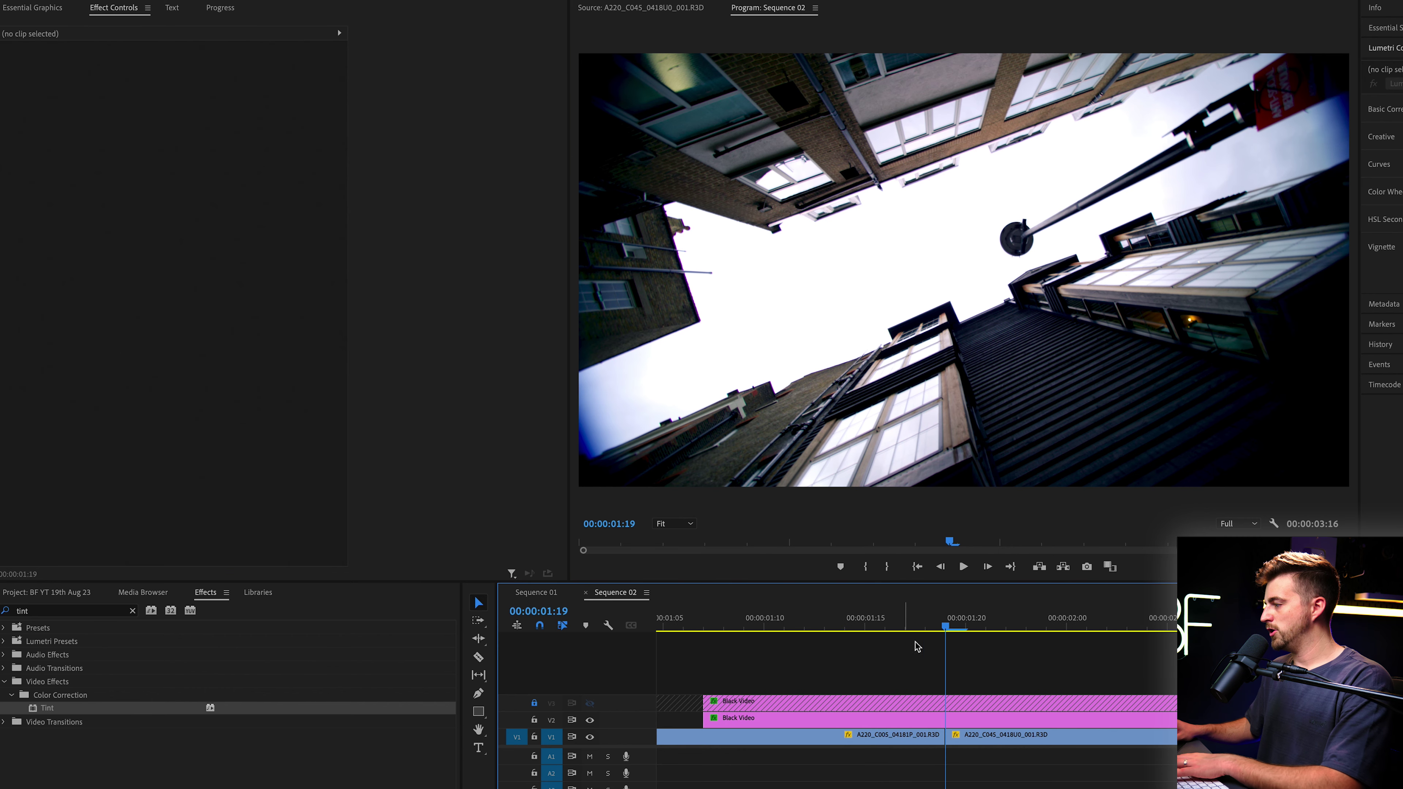
{"action": "left_click", "coordinate": [945, 626]}
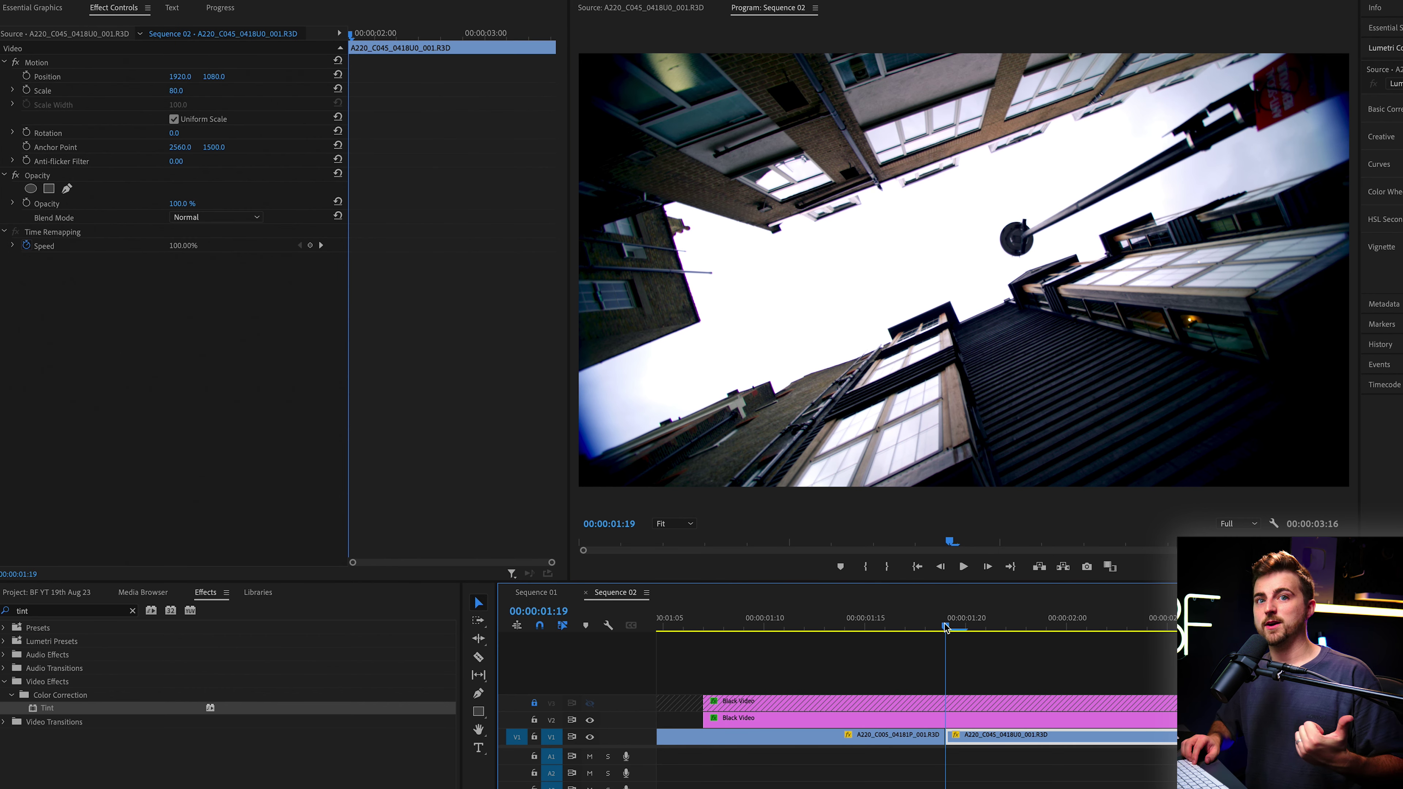
{"action": "key", "text": "Left"}
{"action": "key", "text": "Left"}
{"action": "key", "text": "Left"}
{"action": "key", "text": "Left"}
{"action": "key", "text": "Left"}
{"action": "key", "text": "Left"}
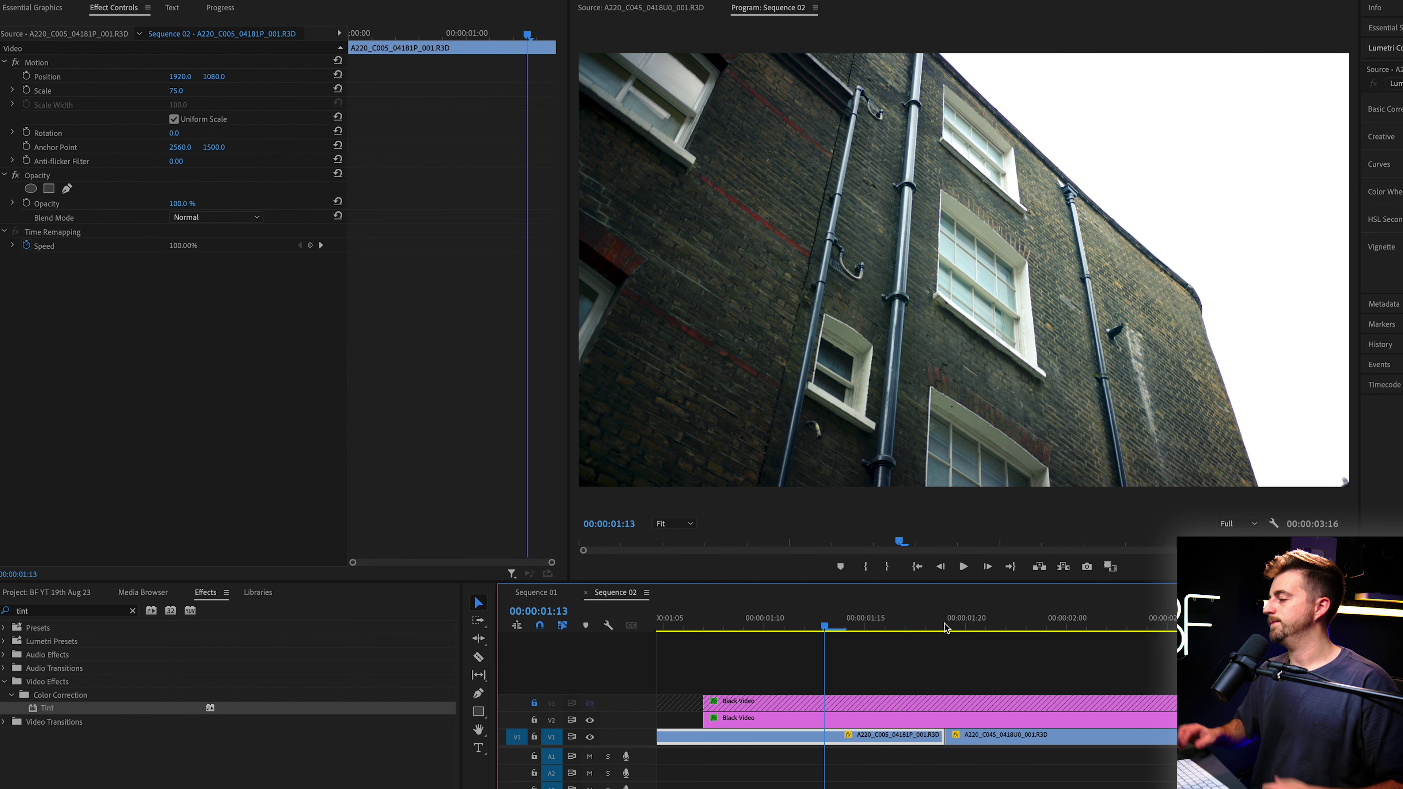
{"action": "left_click", "coordinate": [847, 723]}
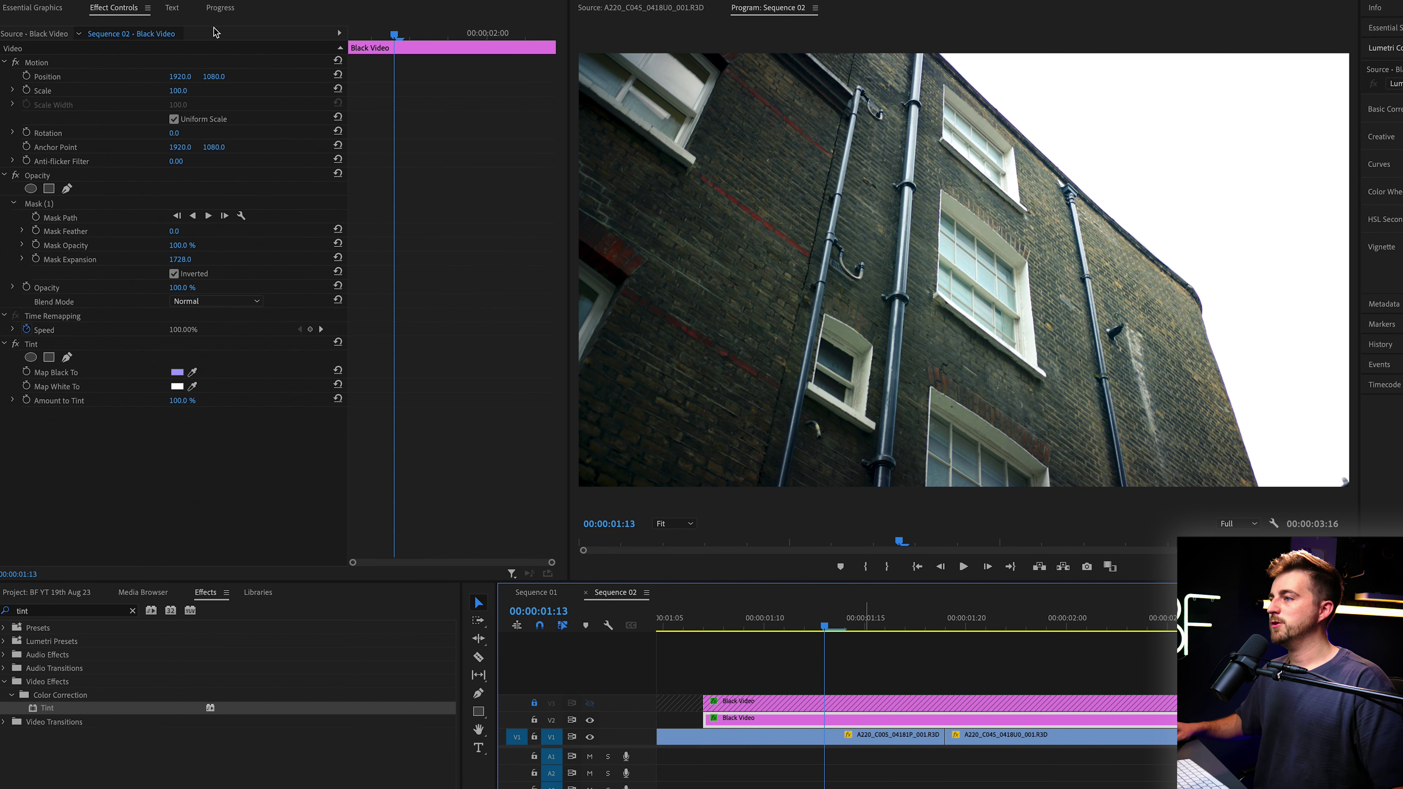
{"action": "left_click", "coordinate": [36, 266]}
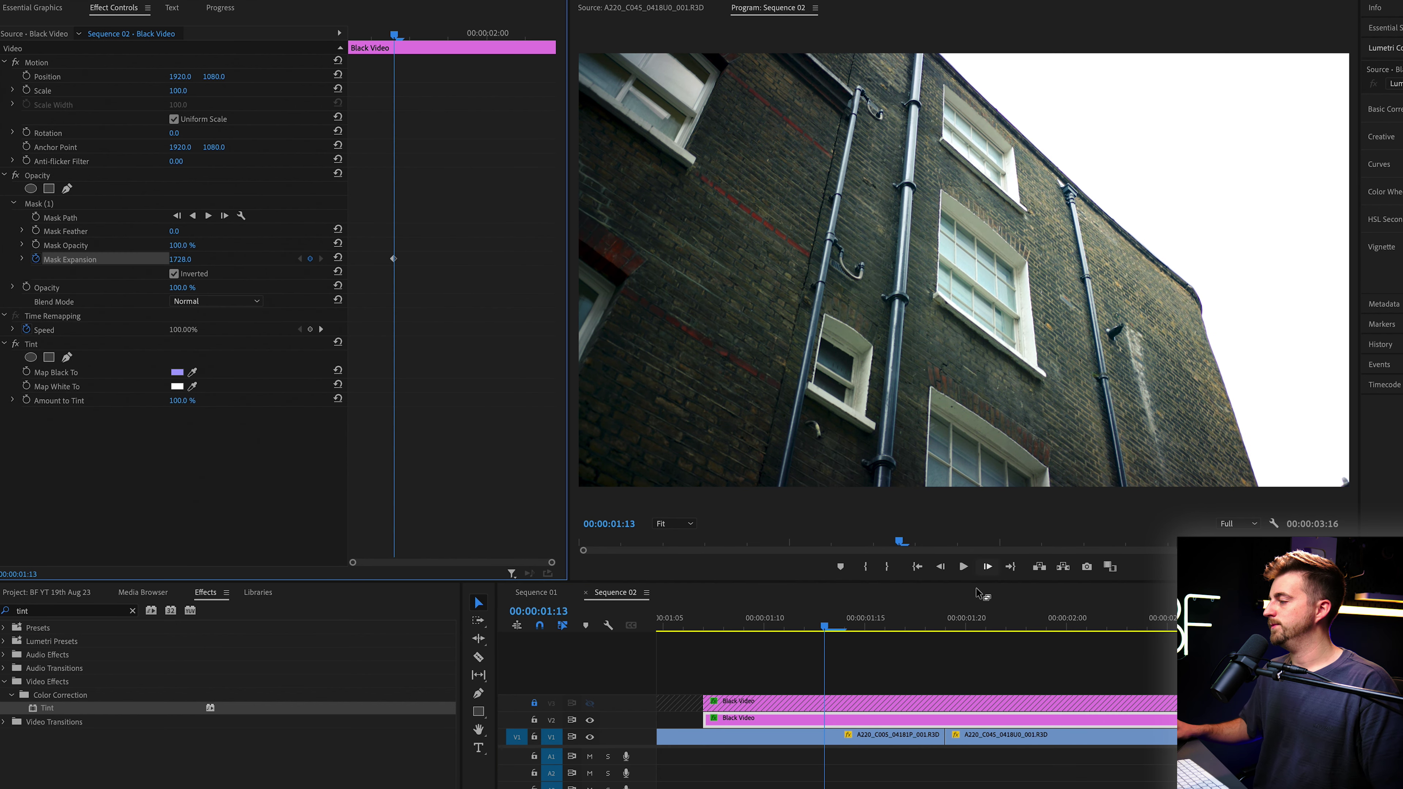
Add a Mask Expansion keyframe at 00:00:02:00 keeping 1728, and set the expansion to -482 at the cut, 00:00:01:19
{"action": "left_click", "coordinate": [945, 624]}
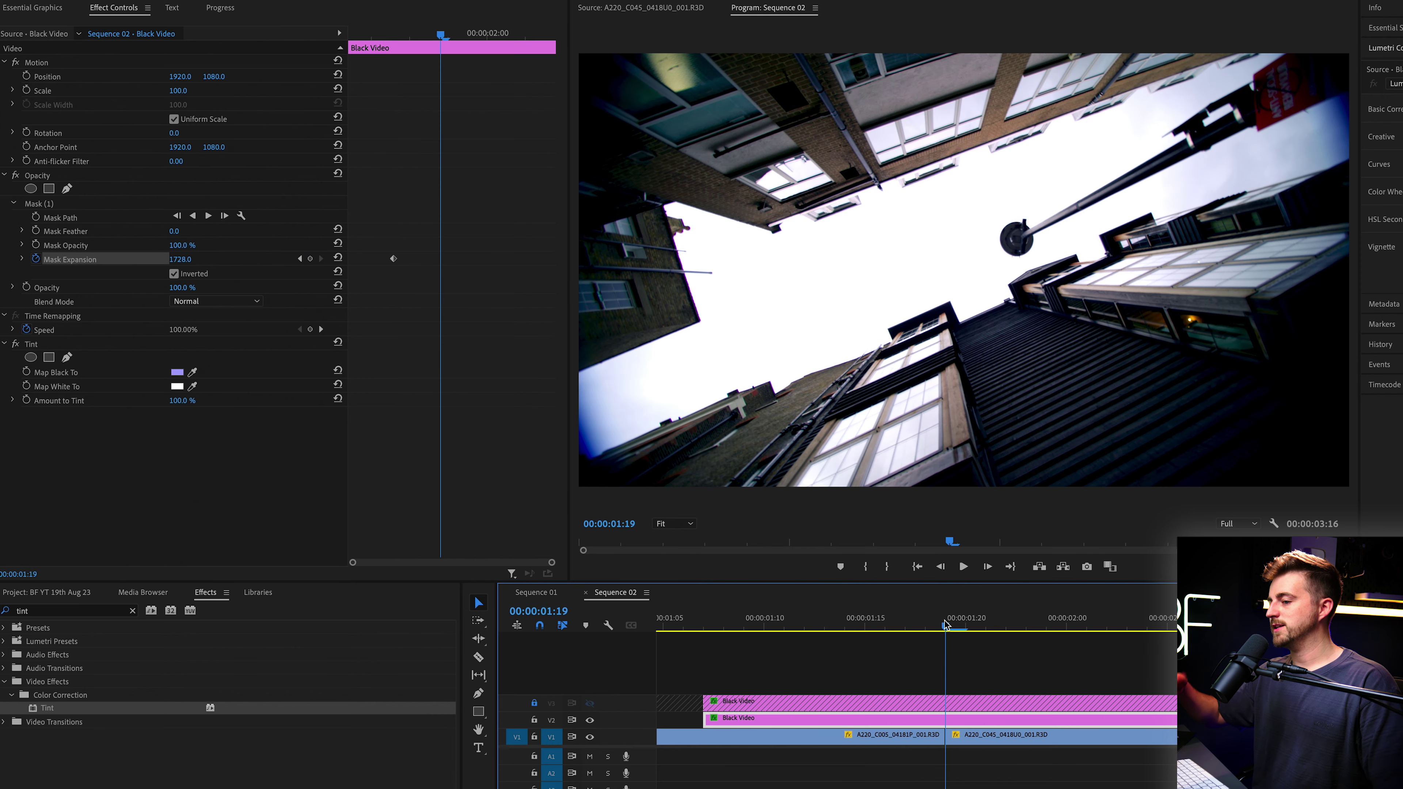
{"action": "key", "text": "Right"}
{"action": "key", "text": "Right"}
{"action": "key", "text": "Right"}
{"action": "key", "text": "Right"}
{"action": "key", "text": "Right"}
{"action": "key", "text": "Right"}
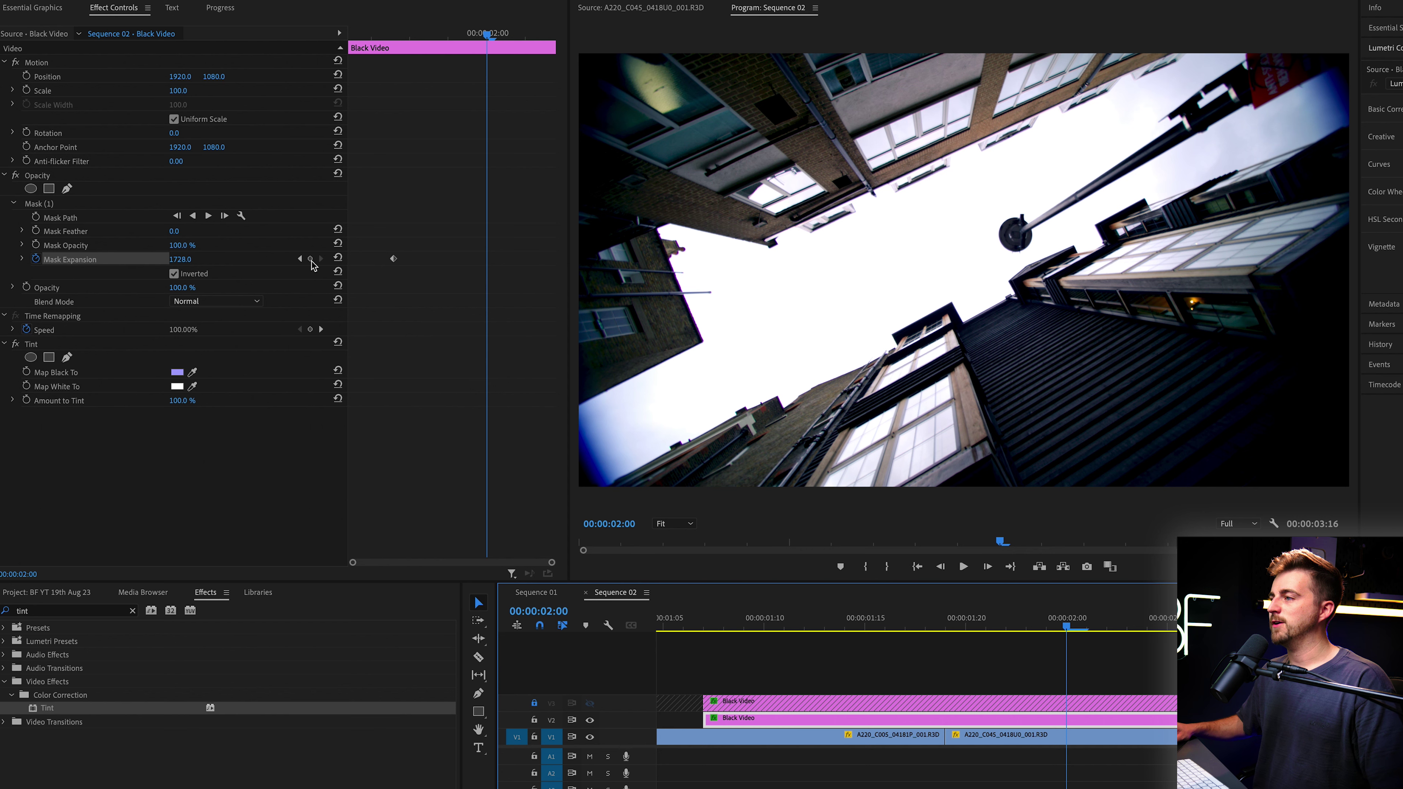
{"action": "left_click", "coordinate": [311, 260]}
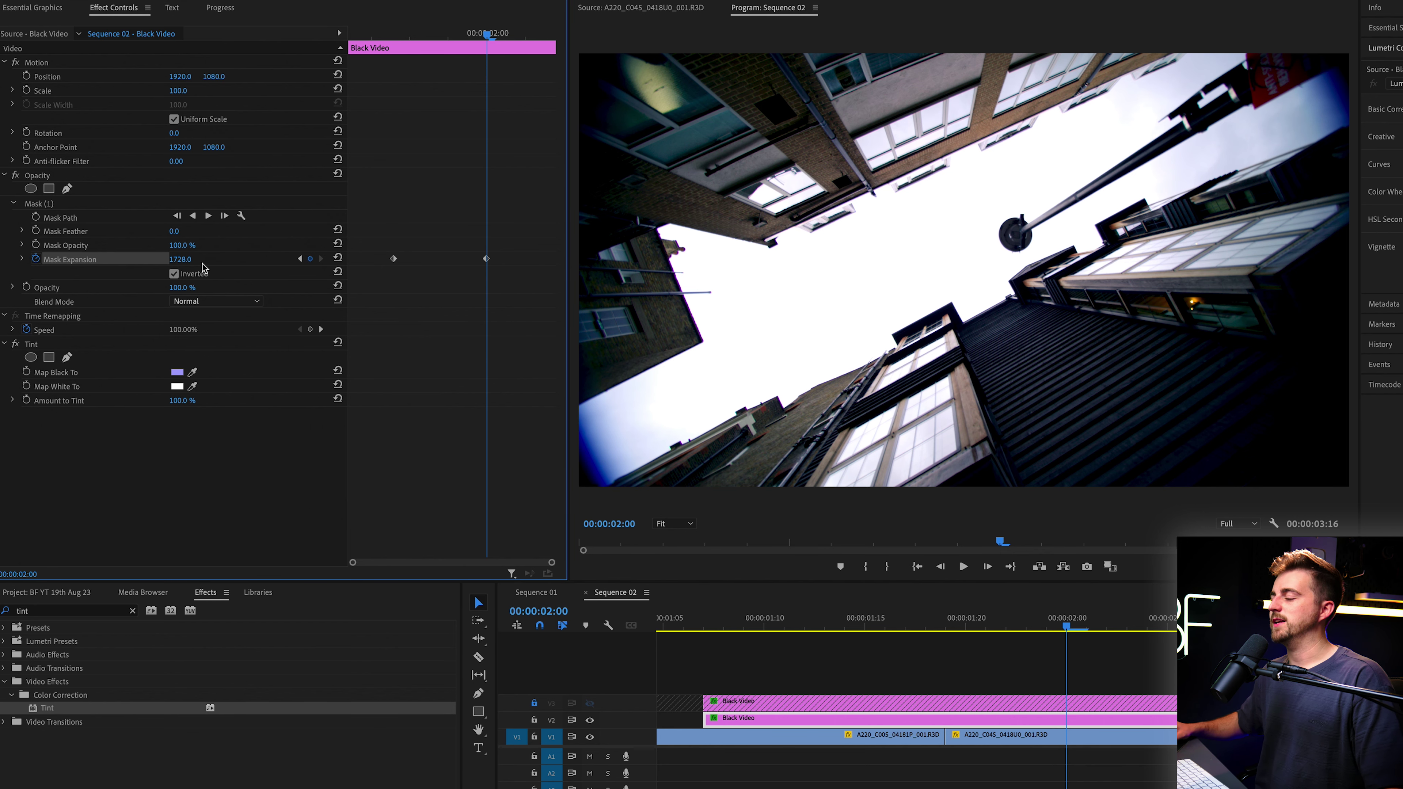
{"action": "left_click", "coordinate": [947, 623]}
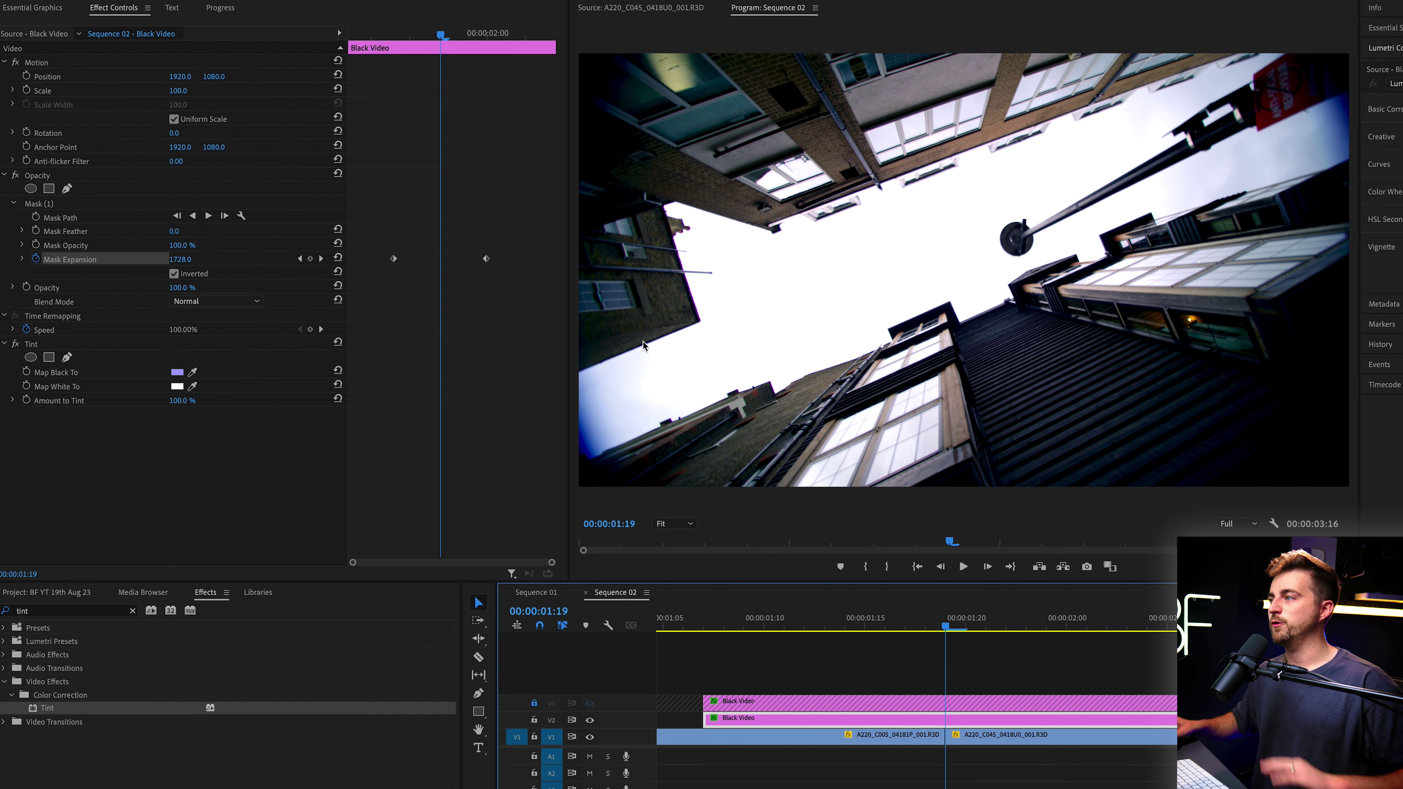
{"action": "left_click_drag", "start_coordinate": [183, 259], "coordinate": [185, 260]}
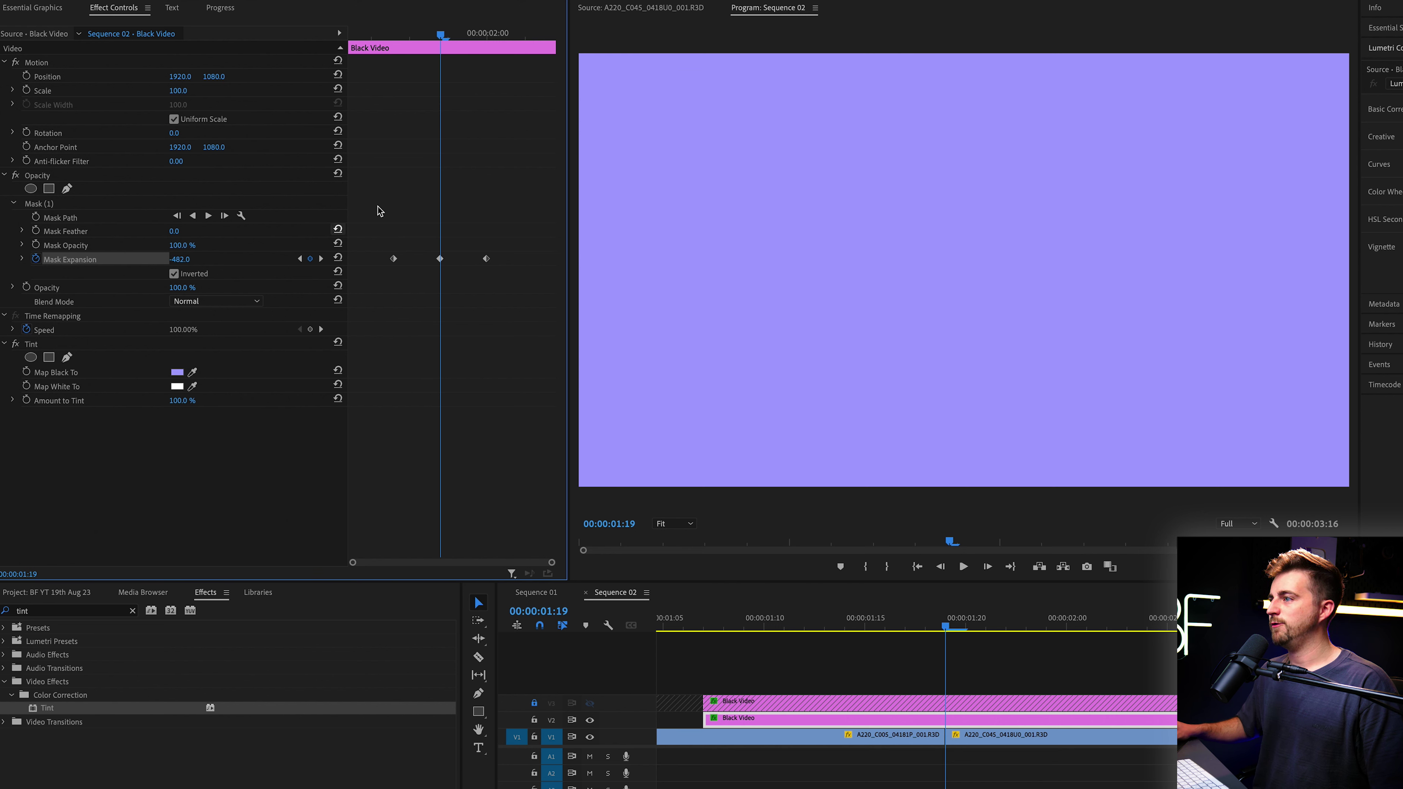
Play back the circular mask transition across the cut to check its timing
{"action": "left_click", "coordinate": [393, 39]}
{"action": "key", "text": "space"}
{"action": "left_click", "coordinate": [374, 40]}
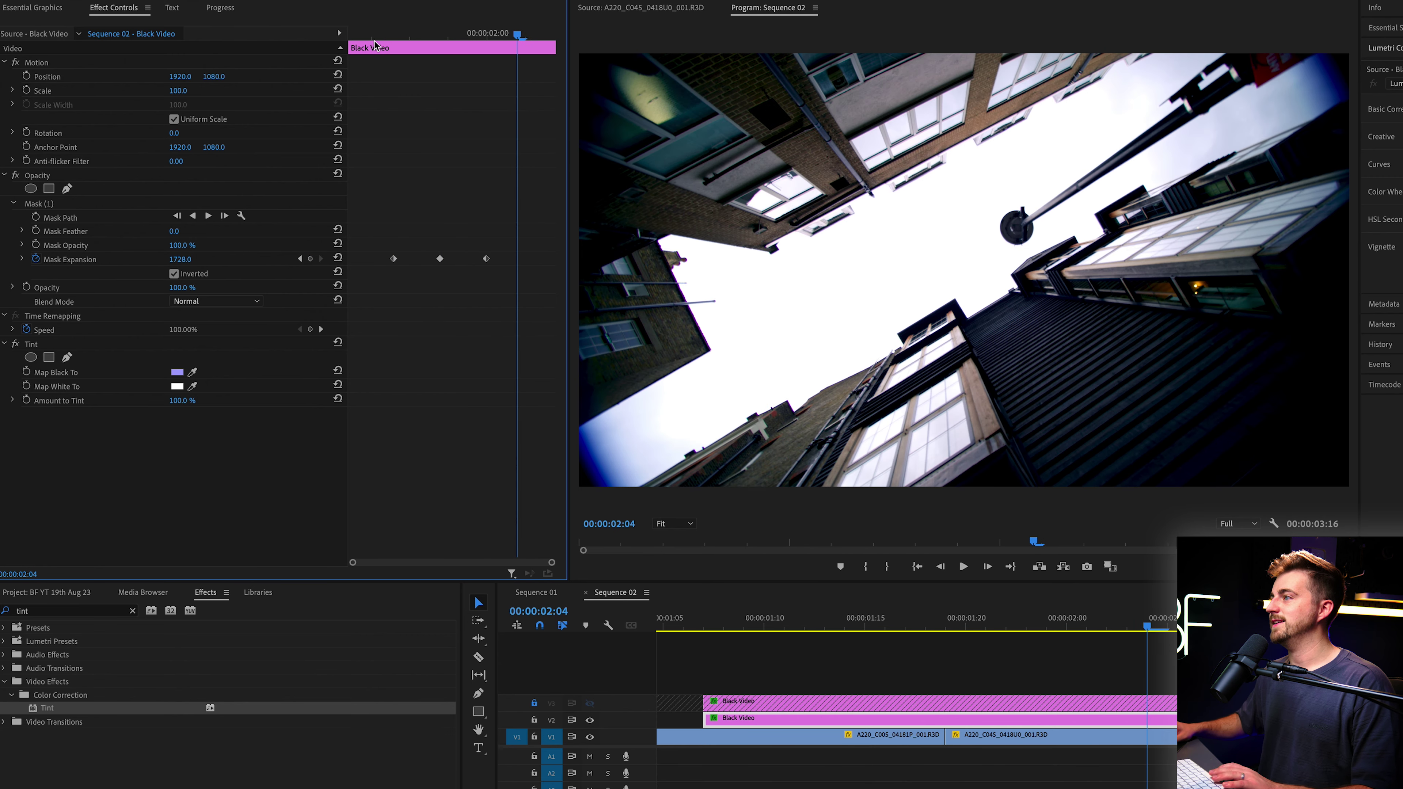
{"action": "left_click", "coordinate": [376, 36]}
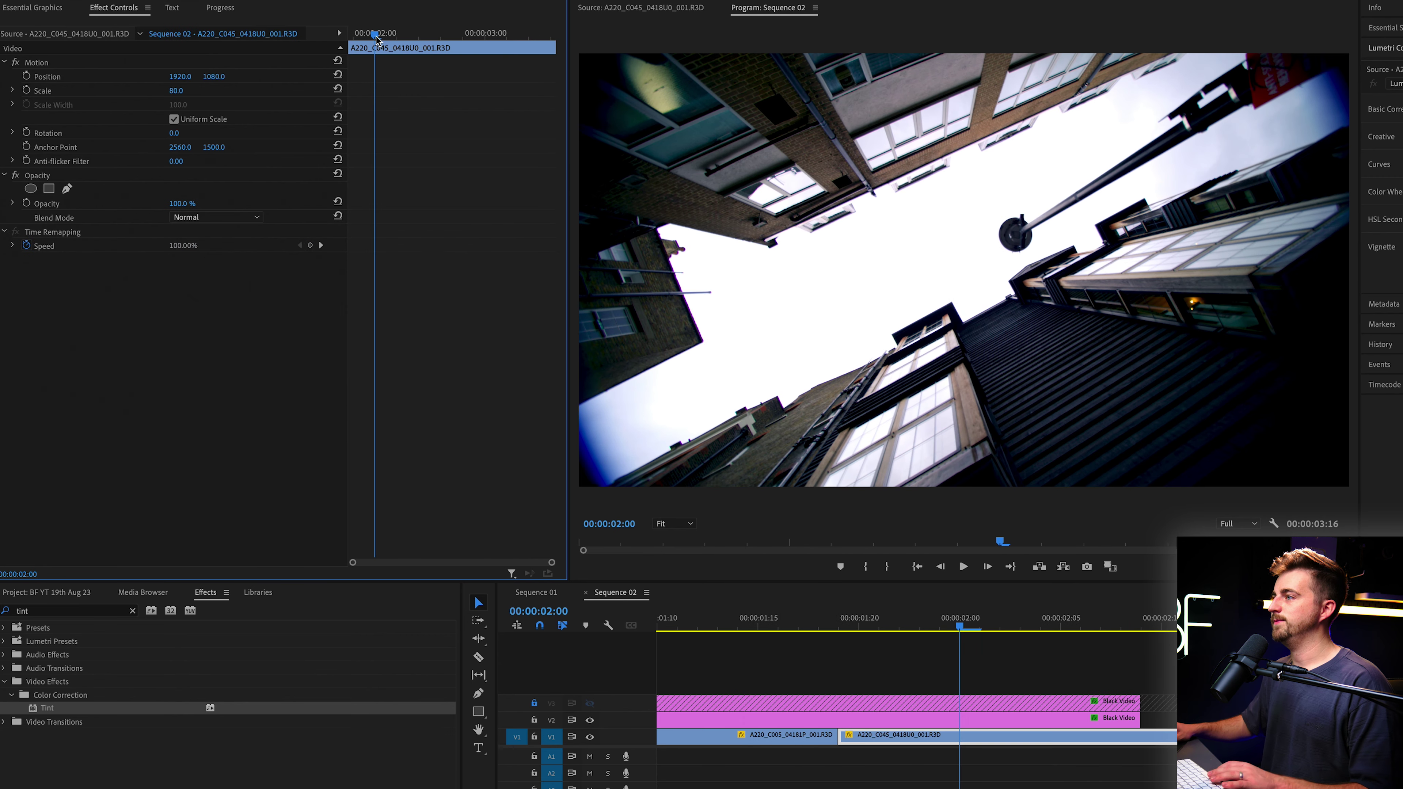
Move the V2 Black Video's first Mask Expansion keyframe back to the clip's start at 00:00:01:07
{"action": "left_click", "coordinate": [855, 714]}
{"action": "key", "text": "minus"}
{"action": "left_click_drag", "start_coordinate": [386, 32], "coordinate": [395, 29]}
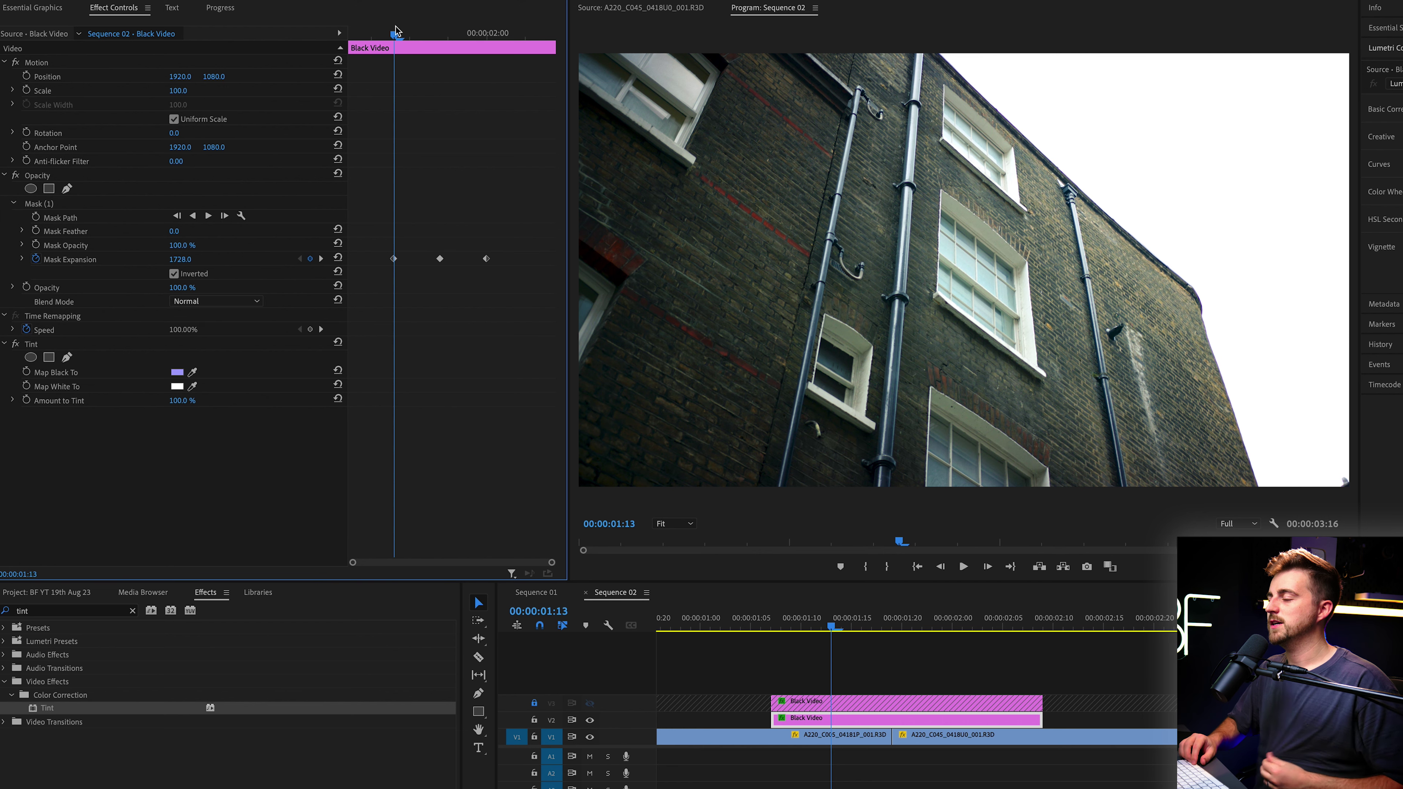
{"action": "key", "text": "Left"}
{"action": "key", "text": "Left"}
{"action": "key", "text": "Left"}
{"action": "key", "text": "Left"}
{"action": "key", "text": "Left"}
{"action": "key", "text": "Left"}
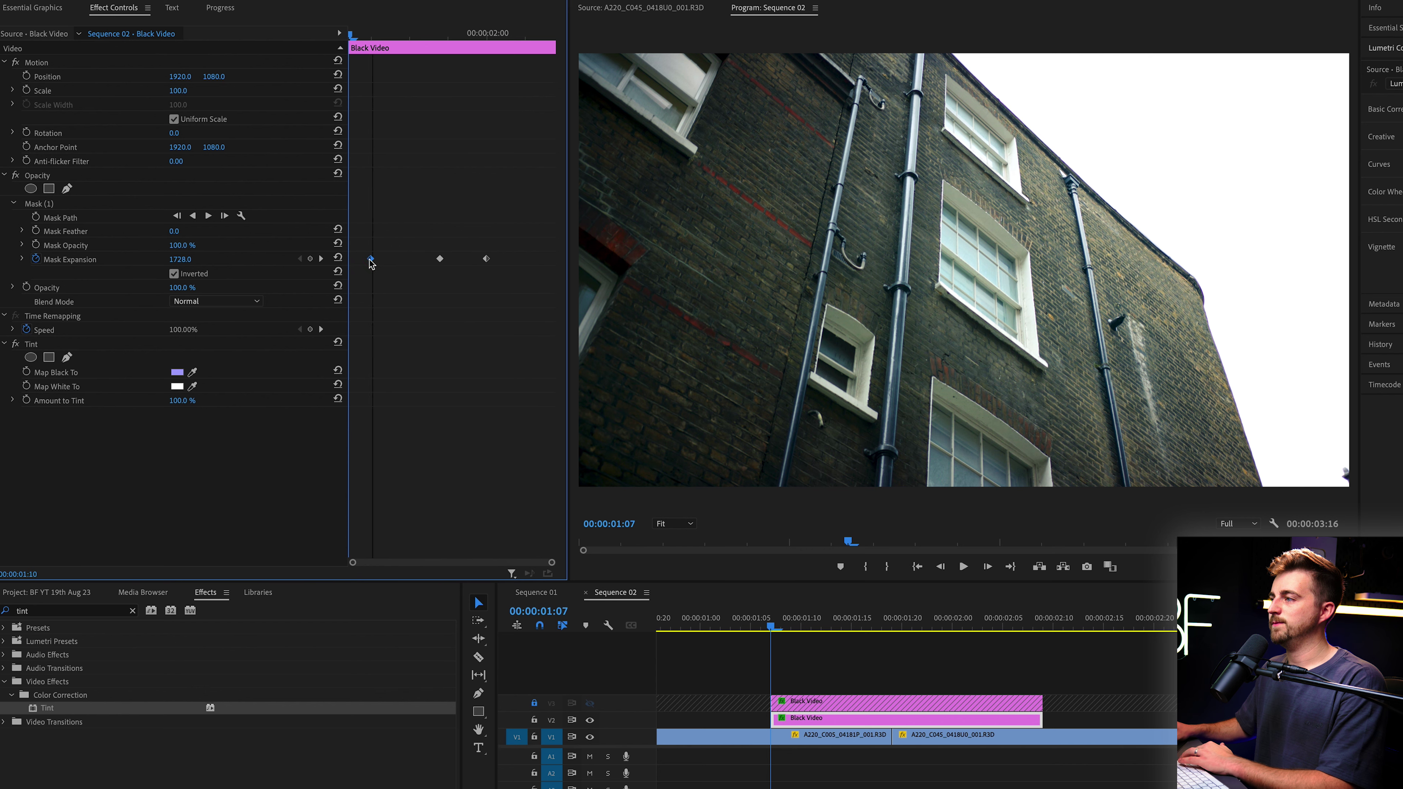
Move the last Mask Expansion keyframe out to 00:00:02:06 and scrub back through the circular transition
{"action": "left_click", "coordinate": [493, 38]}
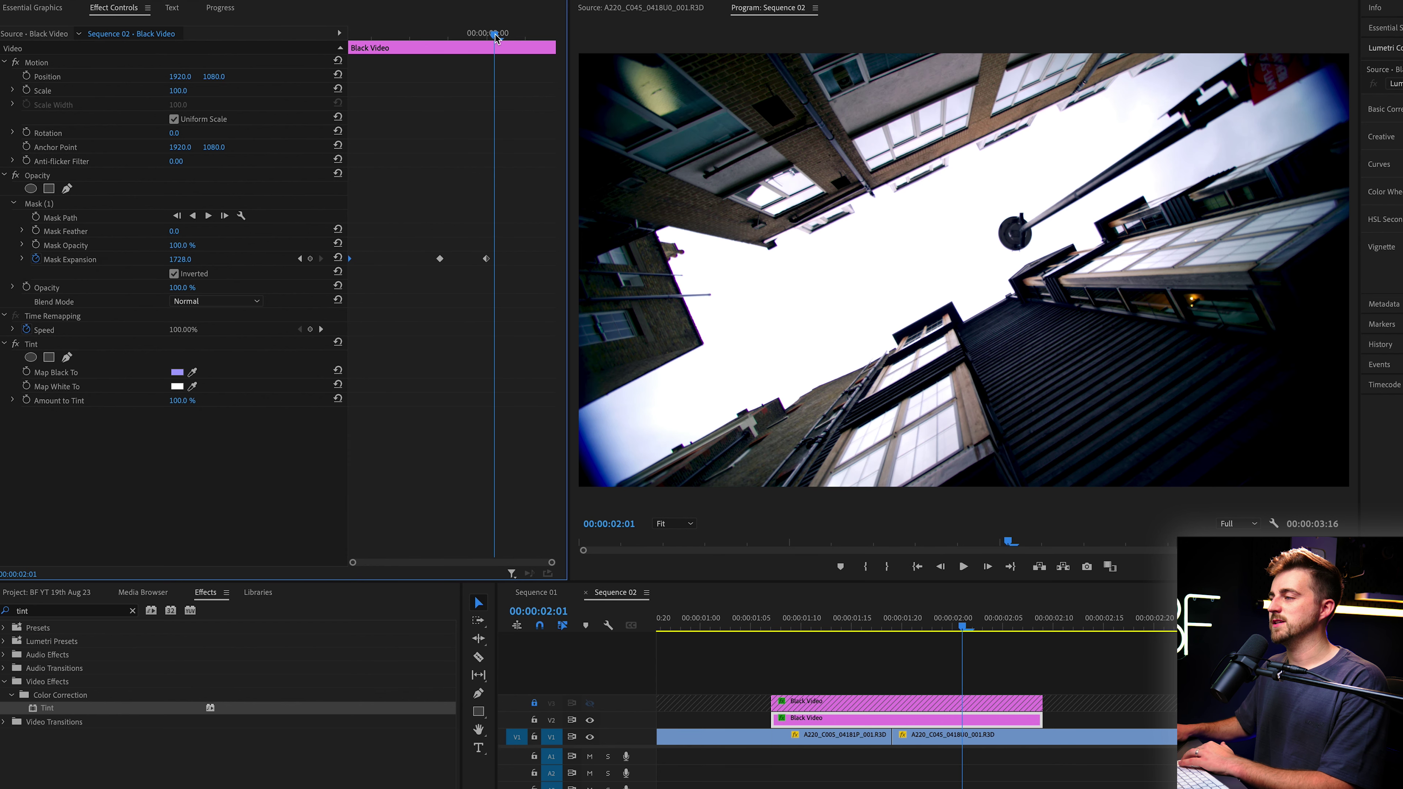
{"action": "key", "text": "Left"}
{"action": "key", "text": "Right"}
{"action": "key", "text": "Right"}
{"action": "key", "text": "Right"}
{"action": "key", "text": "Right"}
{"action": "key", "text": "Right"}
{"action": "key", "text": "Right"}
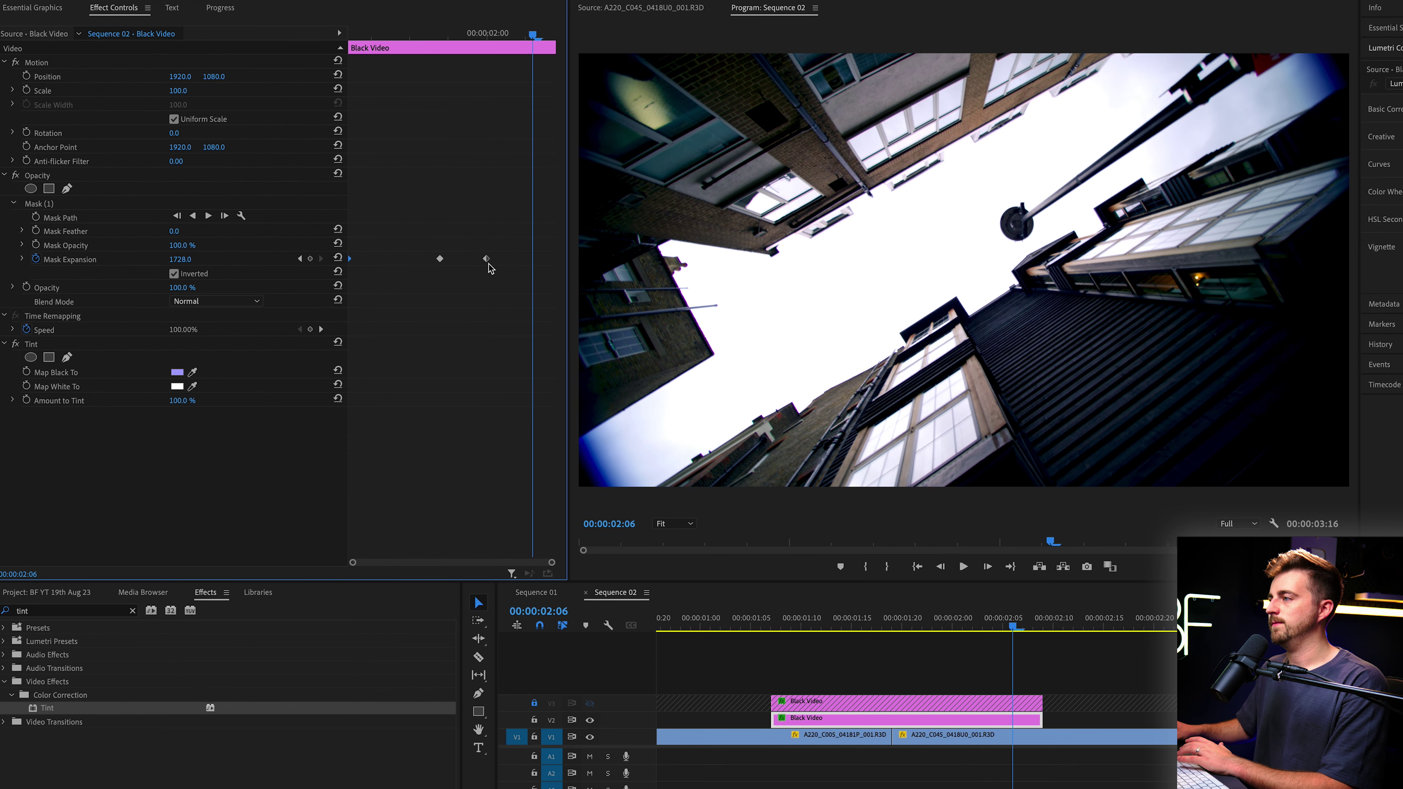
{"action": "left_click_drag", "start_coordinate": [524, 38], "coordinate": [256, 49]}
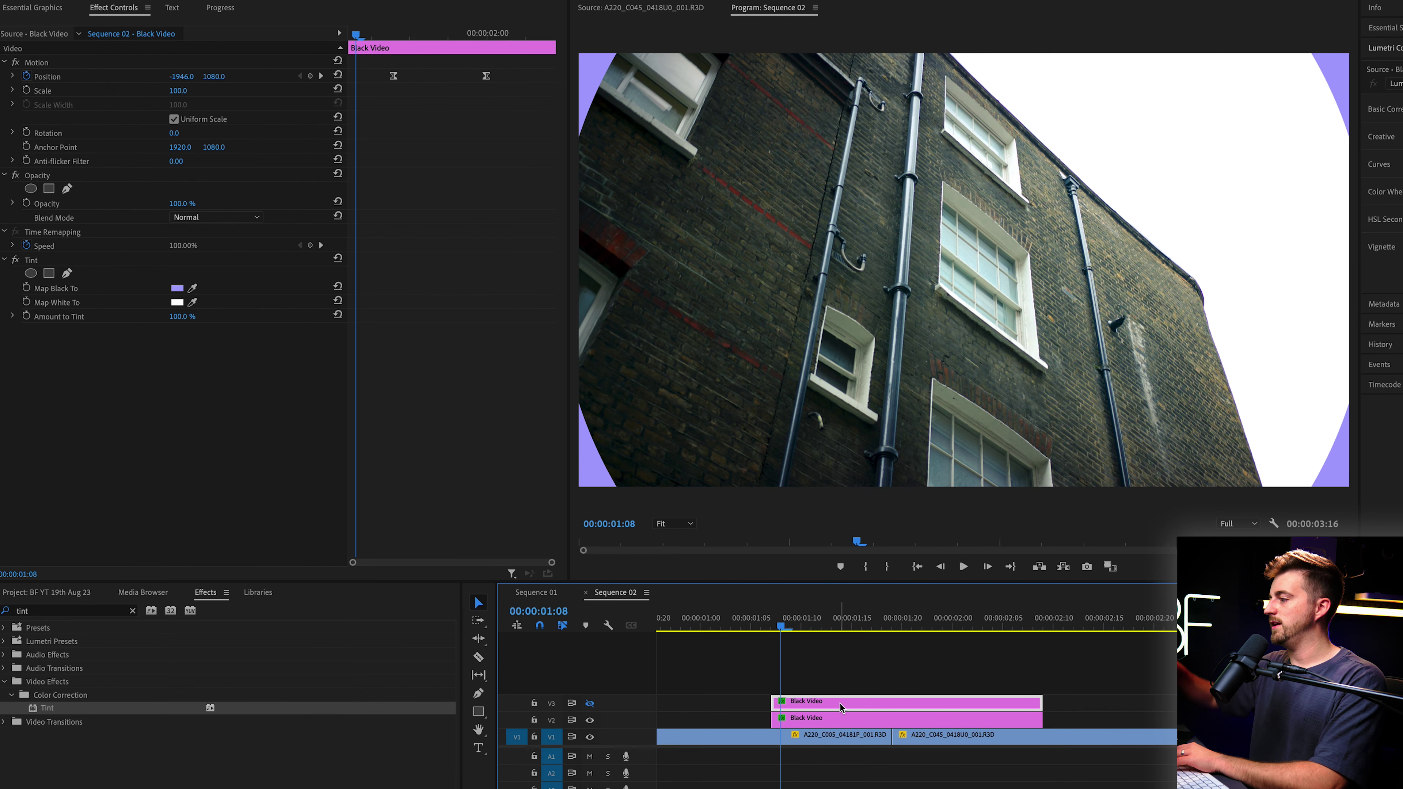
Delete the masked V2 Black Video, turn V3 output back on and scrub the sliding colour layer to 00:00:01:18
{"action": "key", "text": "Delete"}
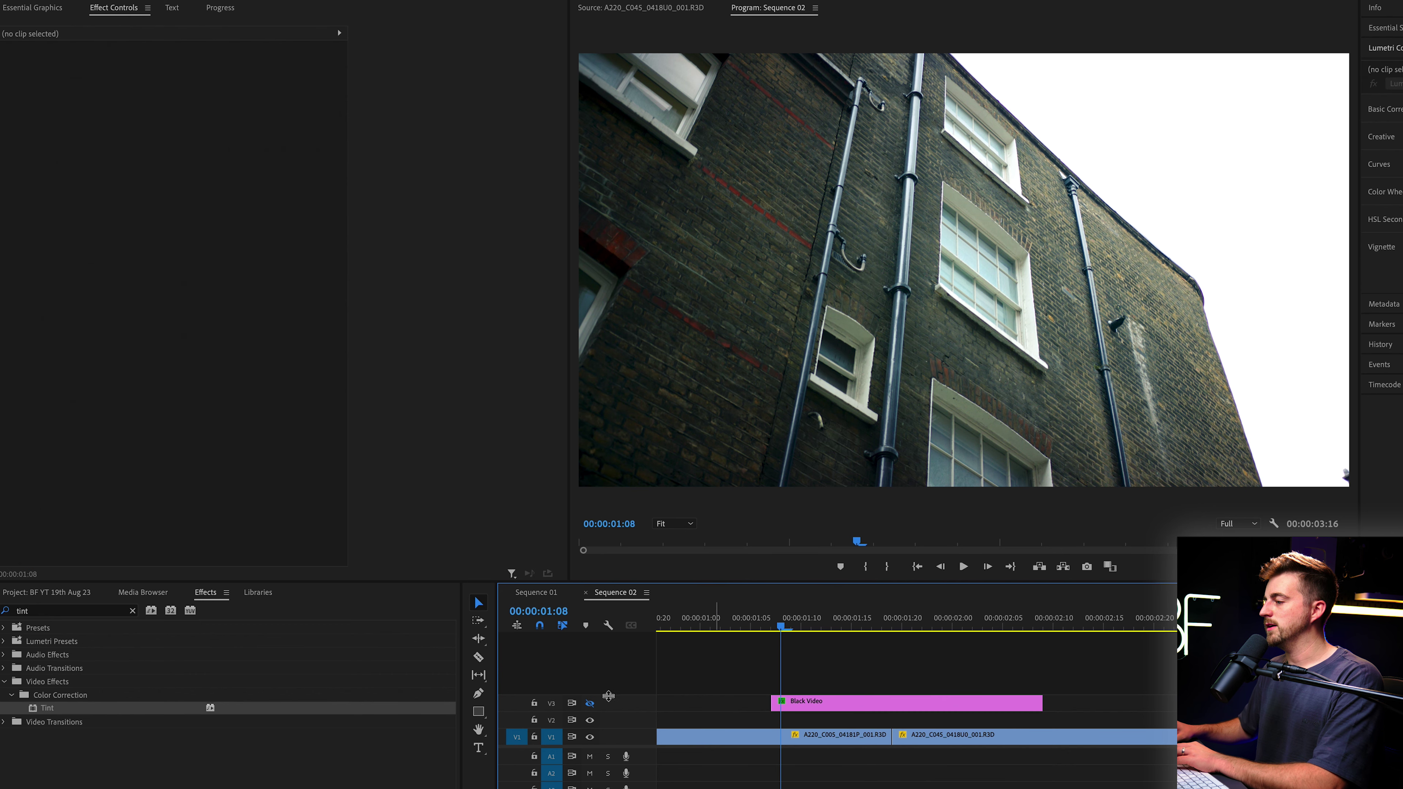
{"action": "key", "text": "space"}
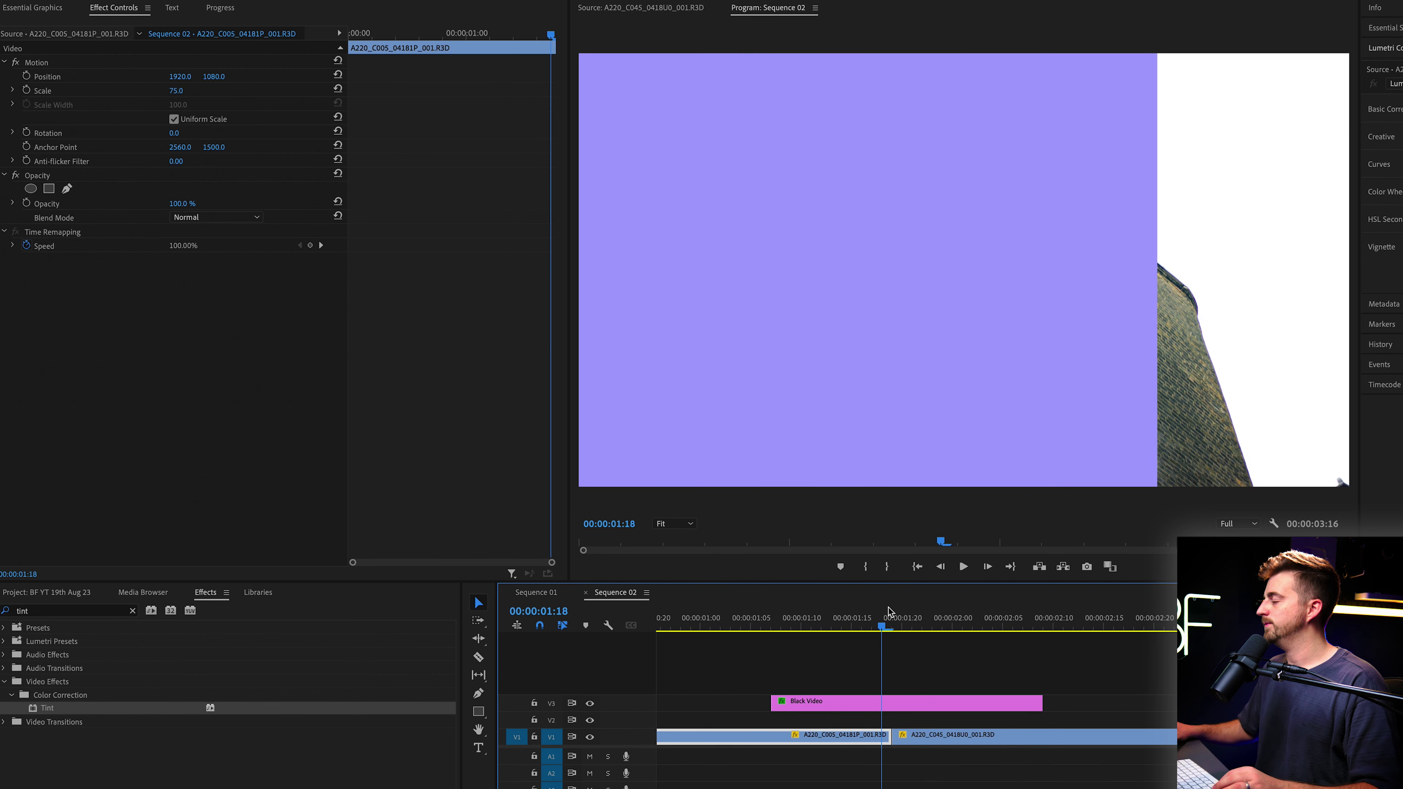
{"action": "left_click_drag", "start_coordinate": [914, 608], "coordinate": [881, 604]}
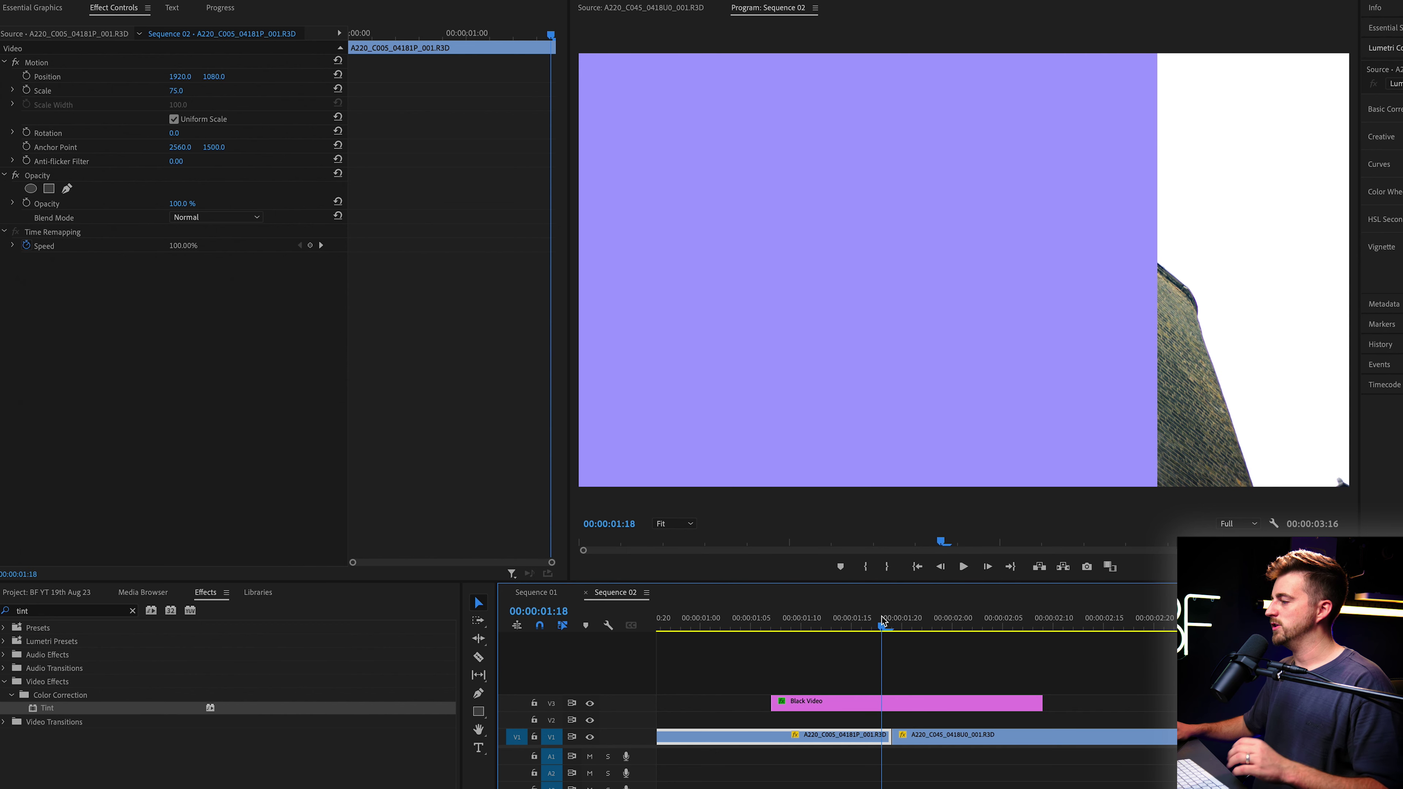
Duplicate the sliding V3 Black Video and place the copy directly beneath it on V2, starting at 00:00:01:07
{"action": "left_click", "coordinate": [879, 706]}
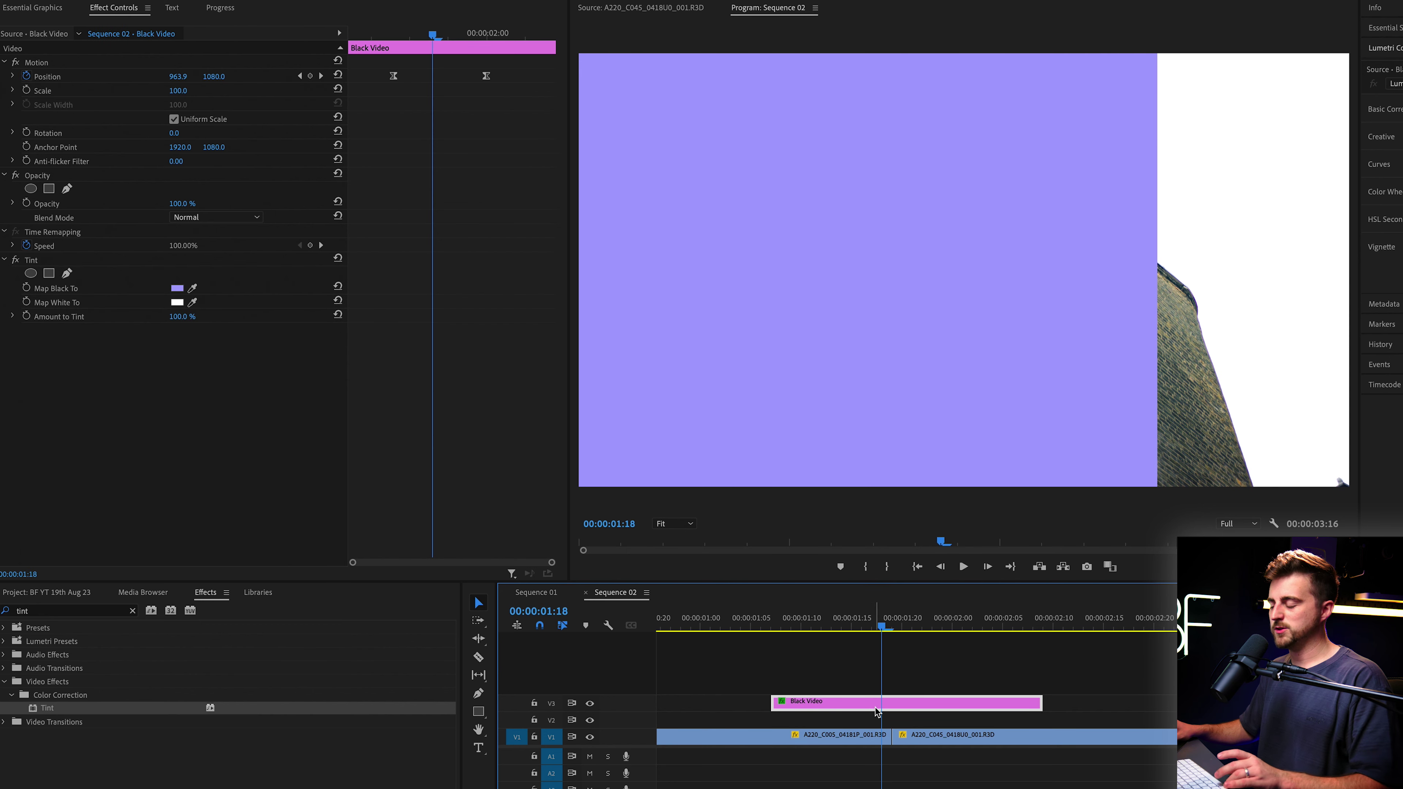
{"action": "key", "text": "minus"}
{"action": "key", "text": "minus"}
{"action": "left_click", "coordinate": [957, 620]}
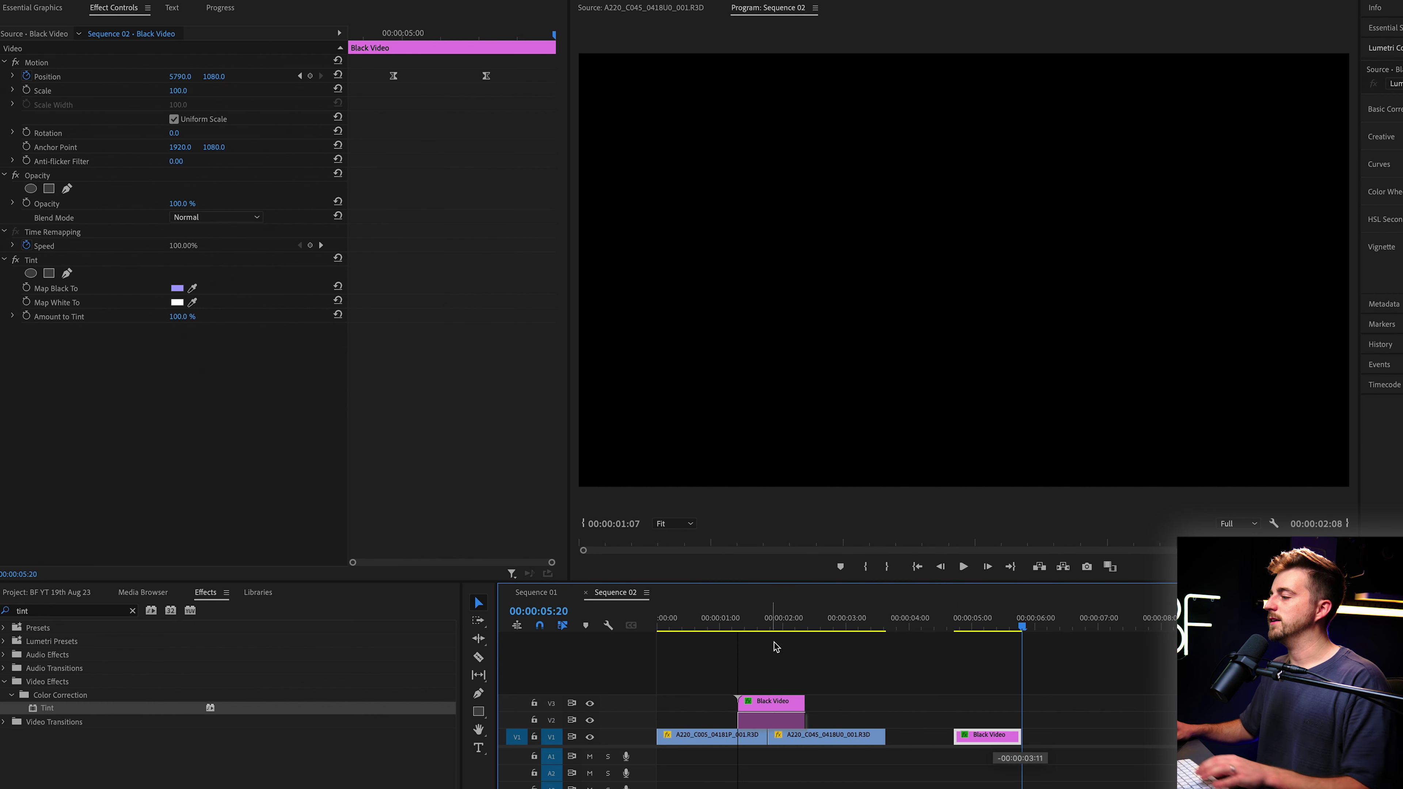
{"action": "left_click", "coordinate": [773, 623]}
{"action": "key", "text": "equal"}
{"action": "key", "text": "equal"}
Shift the V2 Black Video two frames later to 00:00:01:09 and set its Tint Map Black To colour to E9A4FF
{"action": "left_click", "coordinate": [820, 612]}
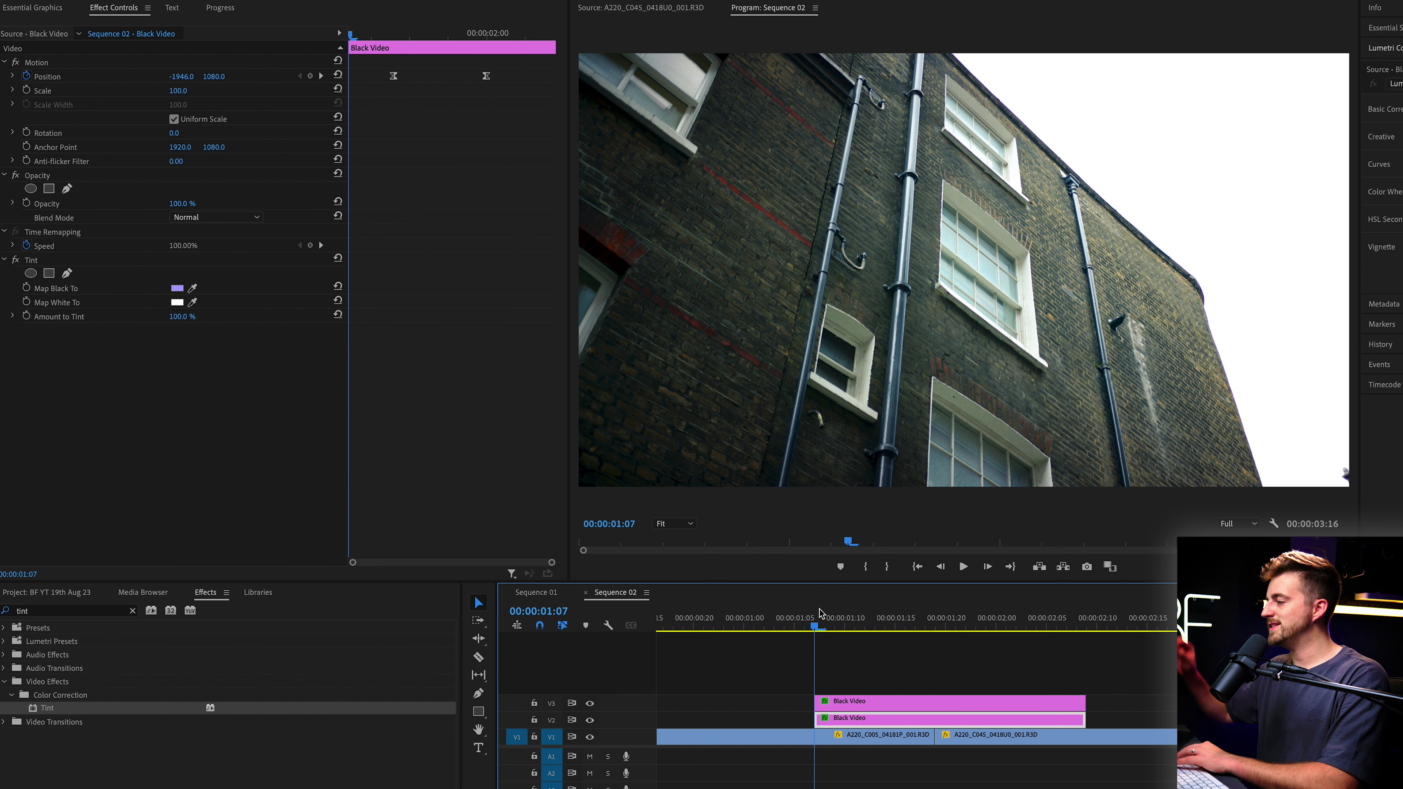
{"action": "key", "text": "Right"}
{"action": "key", "text": "Right"}
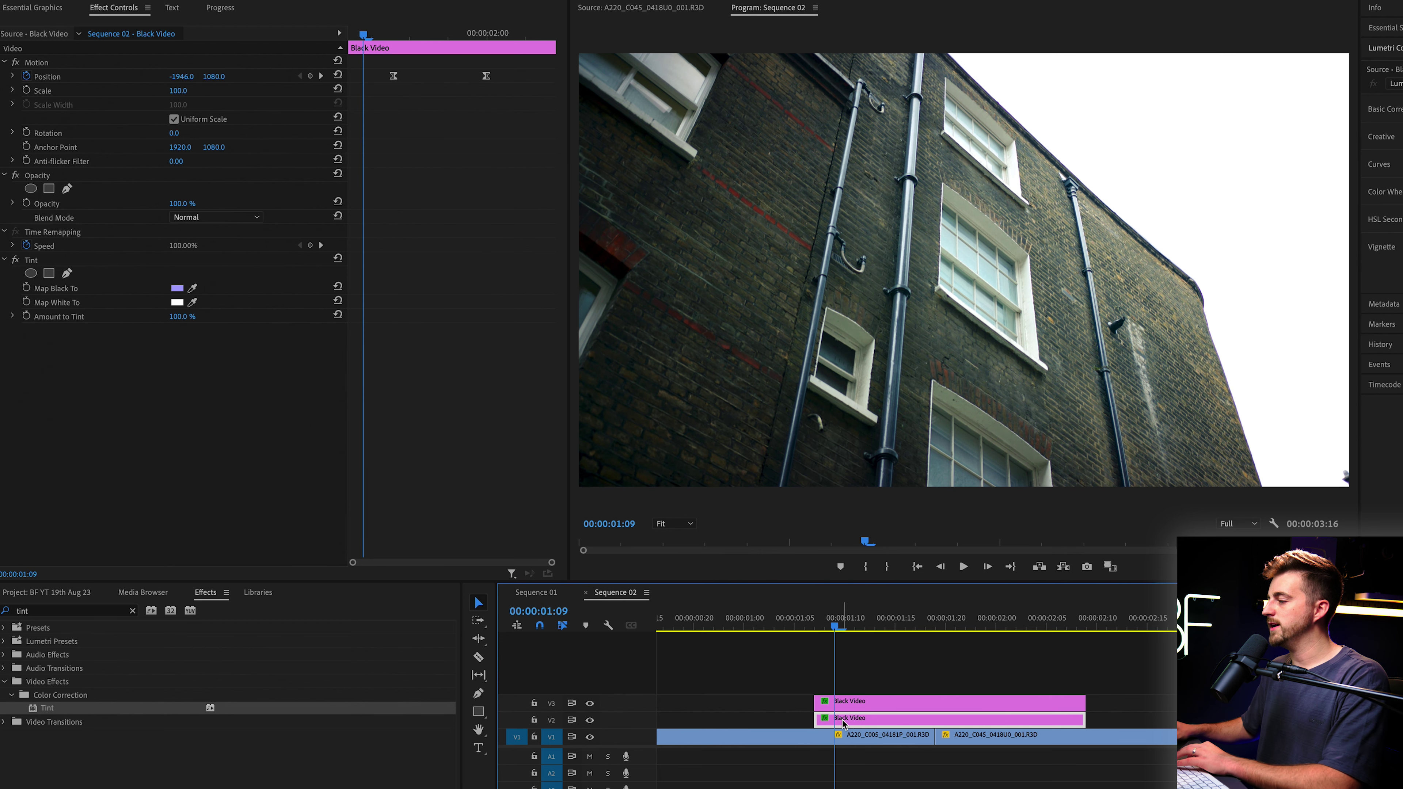
{"action": "left_click_drag", "start_coordinate": [864, 724], "coordinate": [866, 724]}
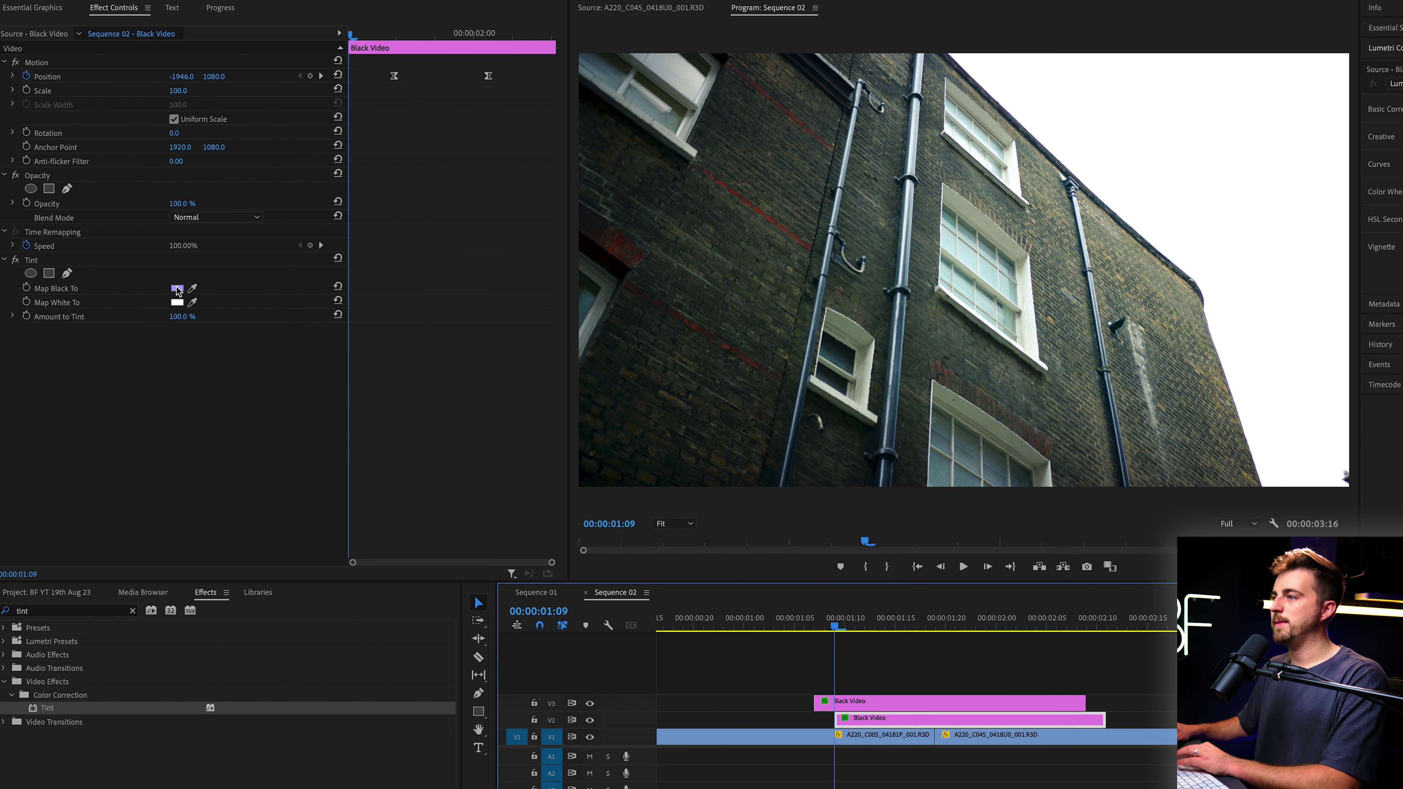
{"action": "left_click", "coordinate": [177, 289]}
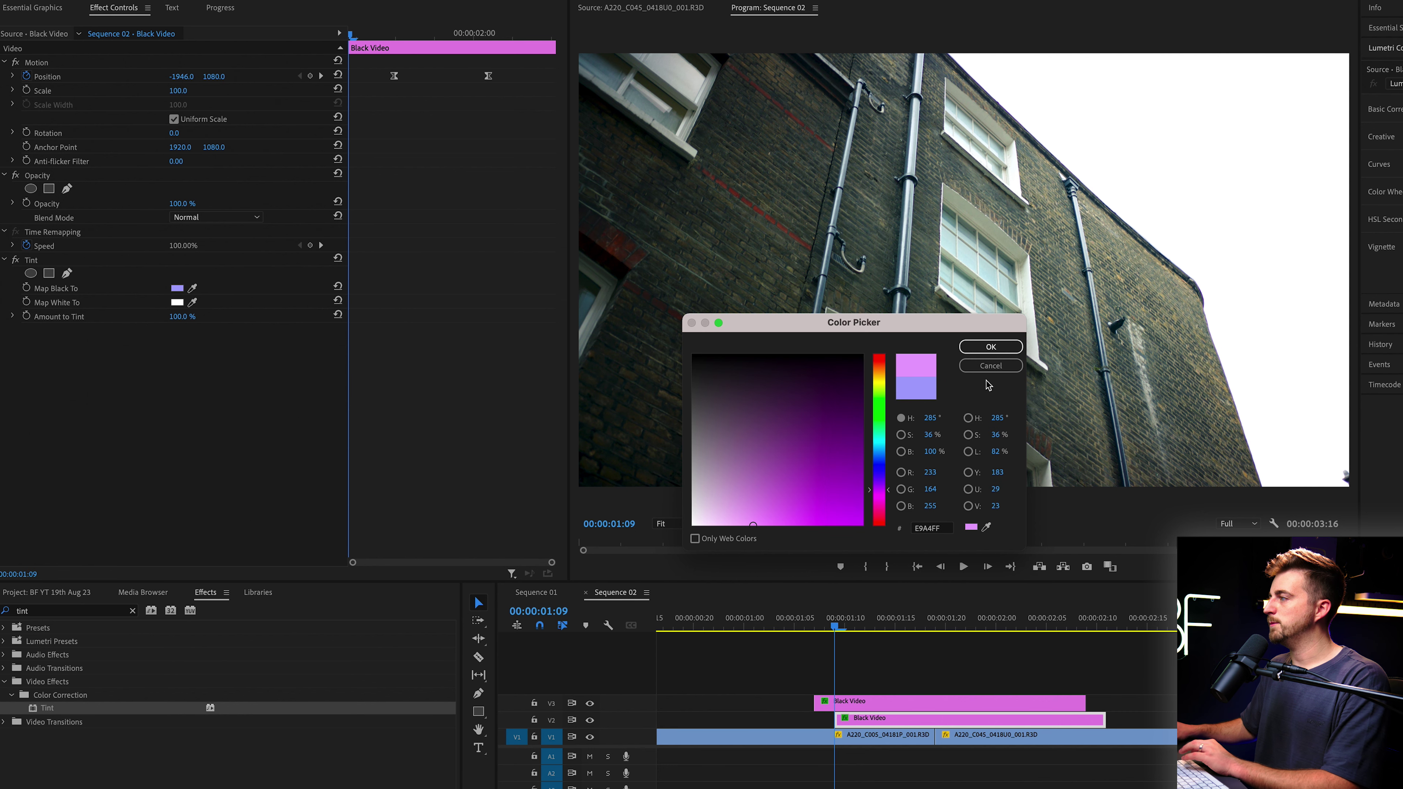
{"action": "left_click", "coordinate": [989, 347]}
Play back the two-colour staggered slide across the cut
{"action": "mouse_move", "coordinate": [835, 626]}
{"action": "left_mouse_down"}
{"action": "mouse_move", "coordinate": [974, 624]}
{"action": "mouse_move", "coordinate": [848, 613]}
{"action": "left_mouse_up"}
{"action": "key", "text": "space"}
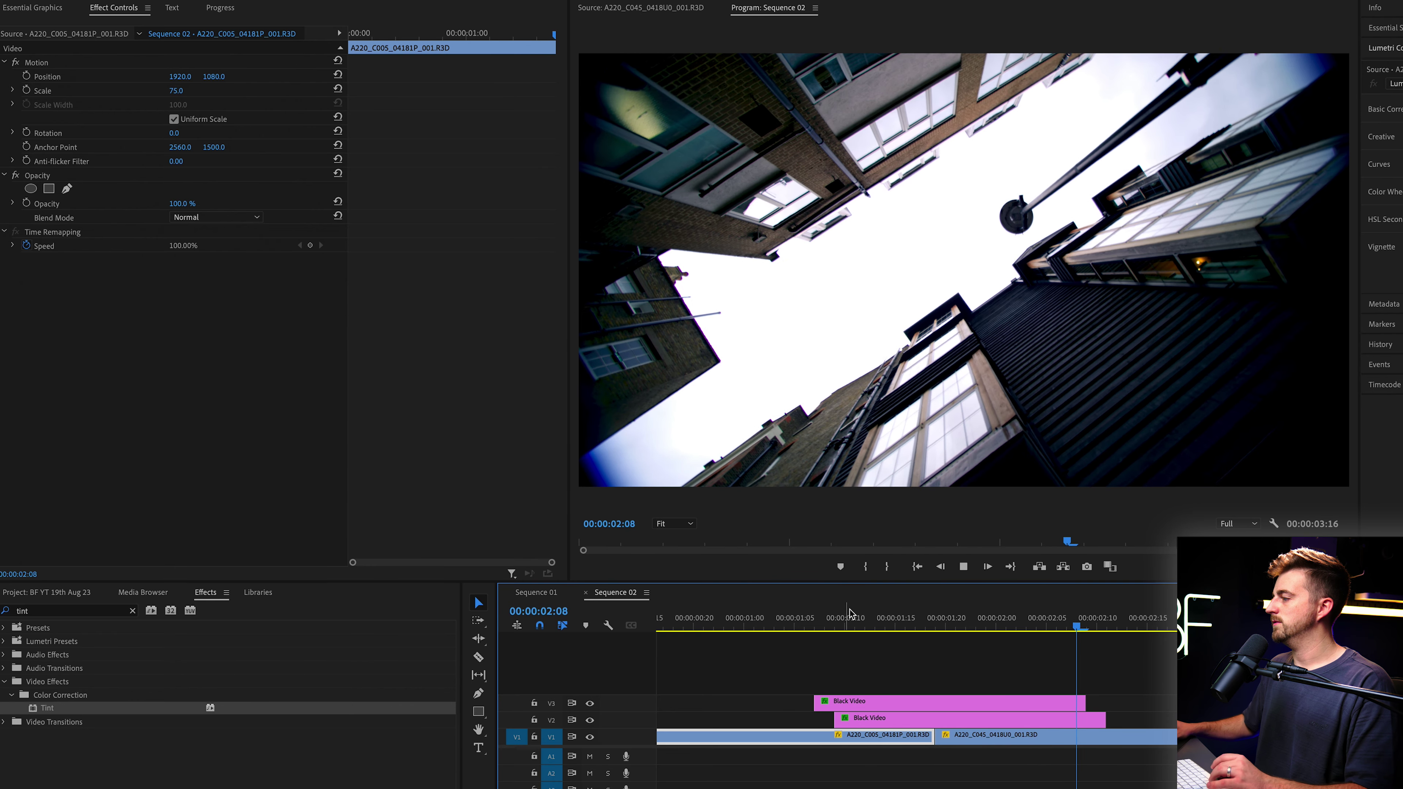
{"action": "left_click", "coordinate": [716, 622]}
{"action": "key", "text": "space"}
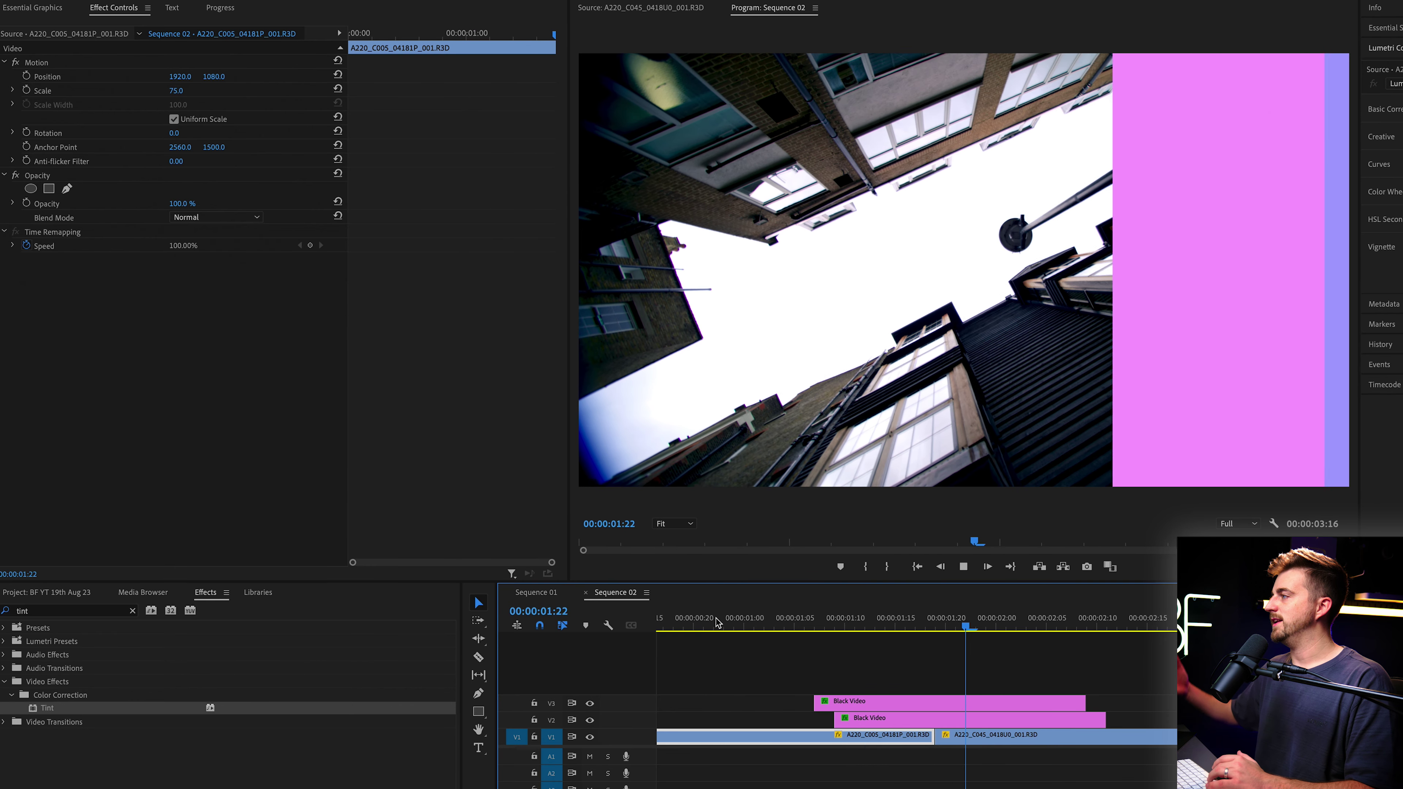
{"action": "key", "text": "space"}
Raise both Black Video layers by one track and place a copy of the E9A4FF layer beneath them on V2
{"action": "left_click_drag", "start_coordinate": [898, 686], "coordinate": [867, 715]}
{"action": "left_click", "coordinate": [909, 672]}
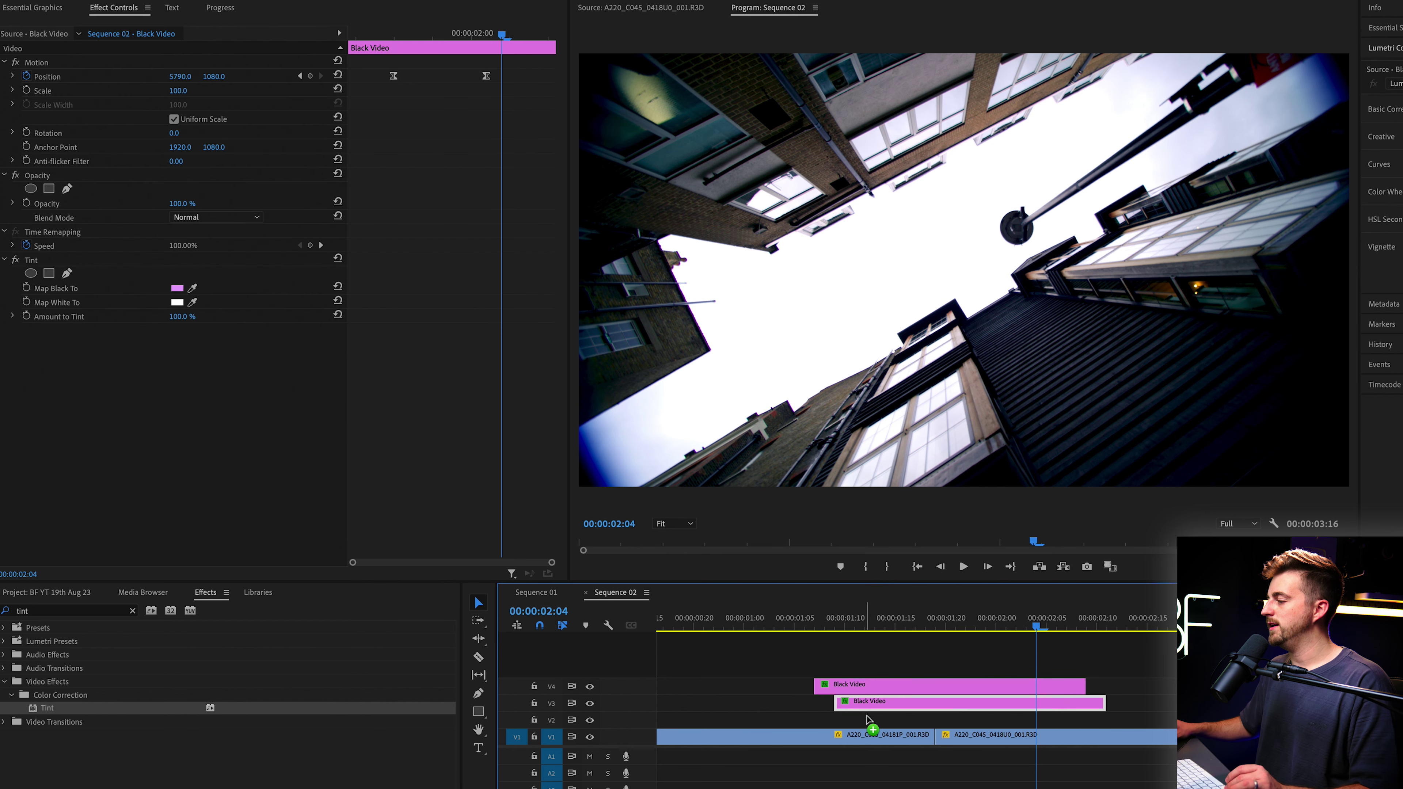
Start the new V2 Black Video two frames later at 00:00:01:11 and set its Tint Map Black To colour to FFA4D3
{"action": "left_click", "coordinate": [837, 626]}
{"action": "key", "text": "Right"}
{"action": "key", "text": "Right"}
{"action": "left_click_drag", "start_coordinate": [885, 714], "coordinate": [906, 715]}
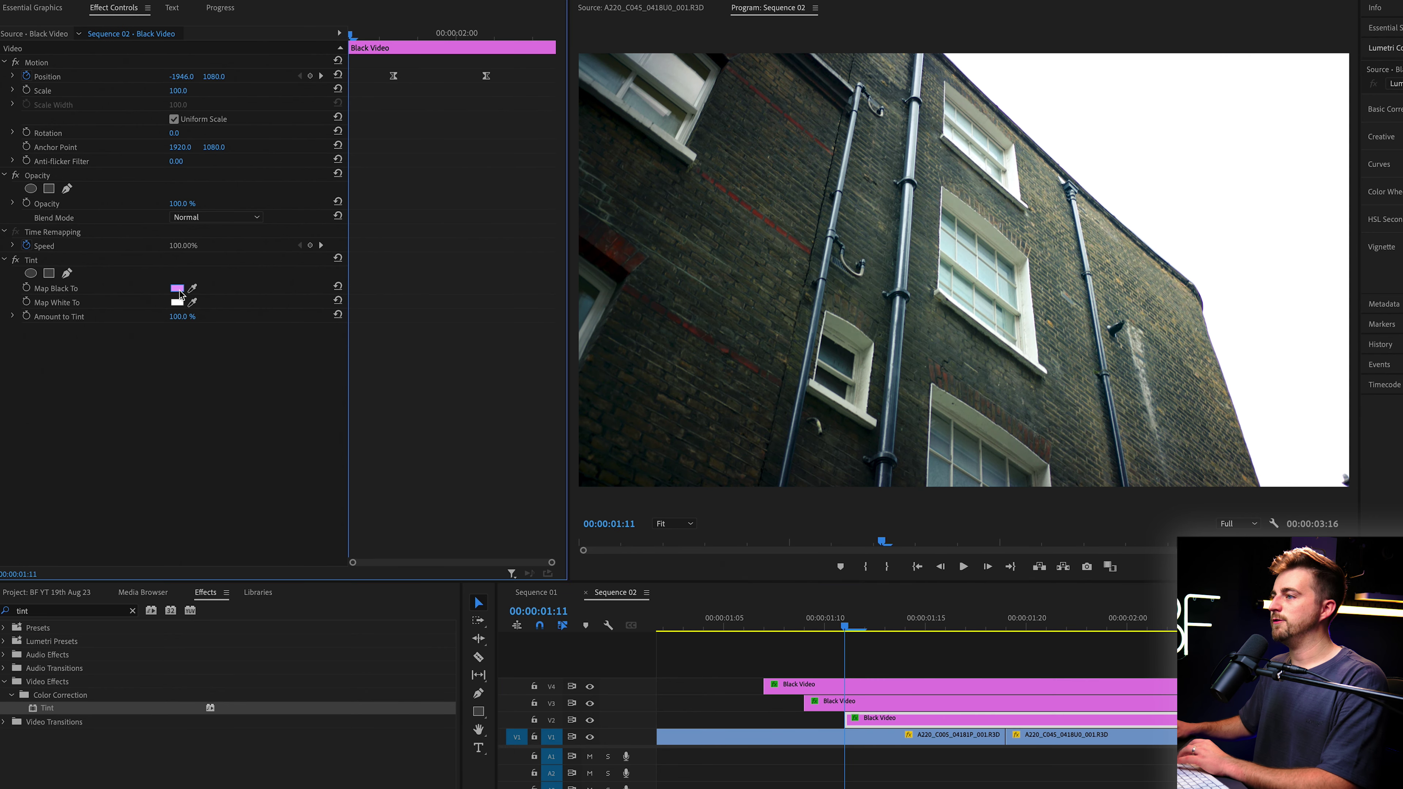
{"action": "left_click", "coordinate": [176, 289]}
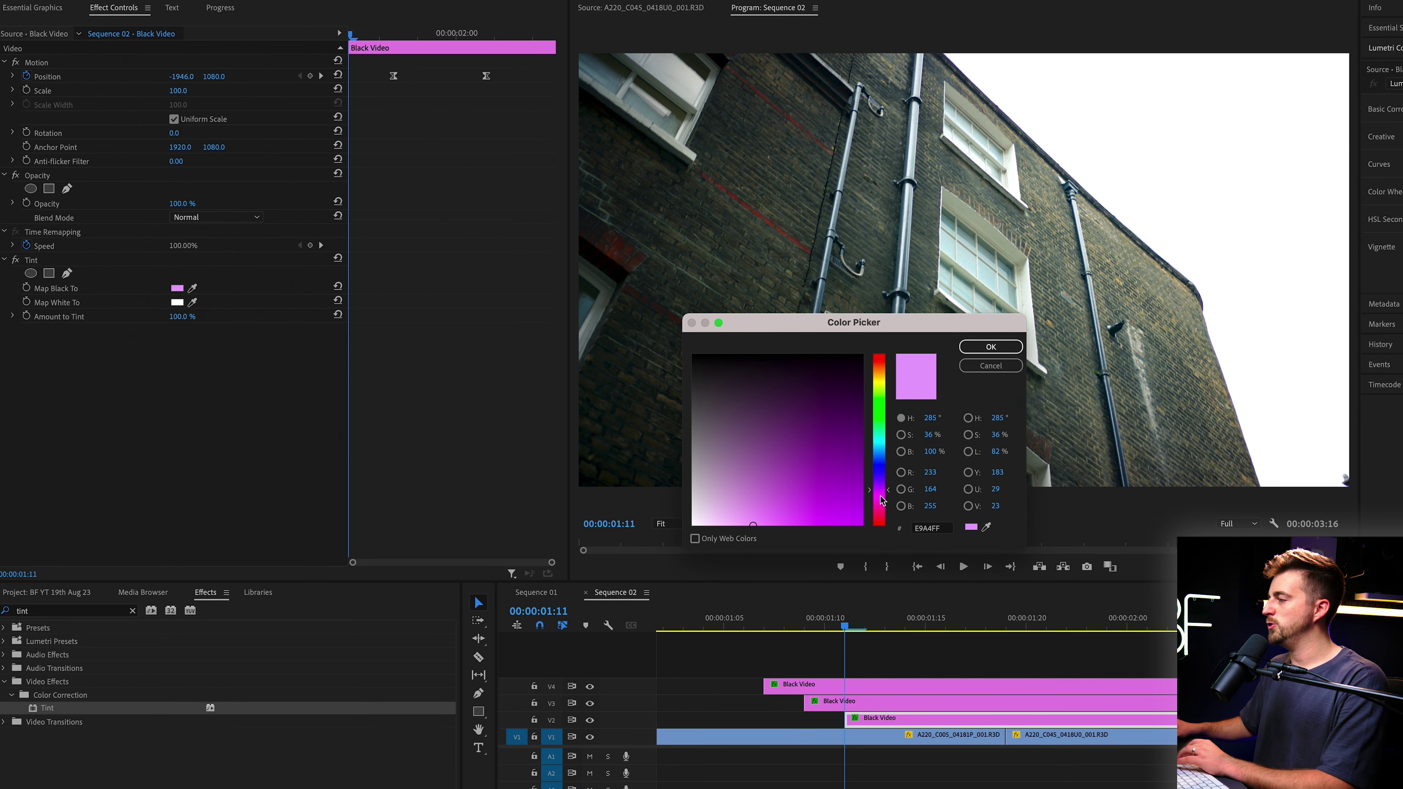
{"action": "left_click", "coordinate": [970, 352]}
Play and scrub through the three-colour staggered slide to check how the layers follow each other
{"action": "left_click", "coordinate": [849, 626]}
{"action": "key", "text": "minus"}
{"action": "left_click", "coordinate": [835, 623]}
{"action": "key", "text": "space"}
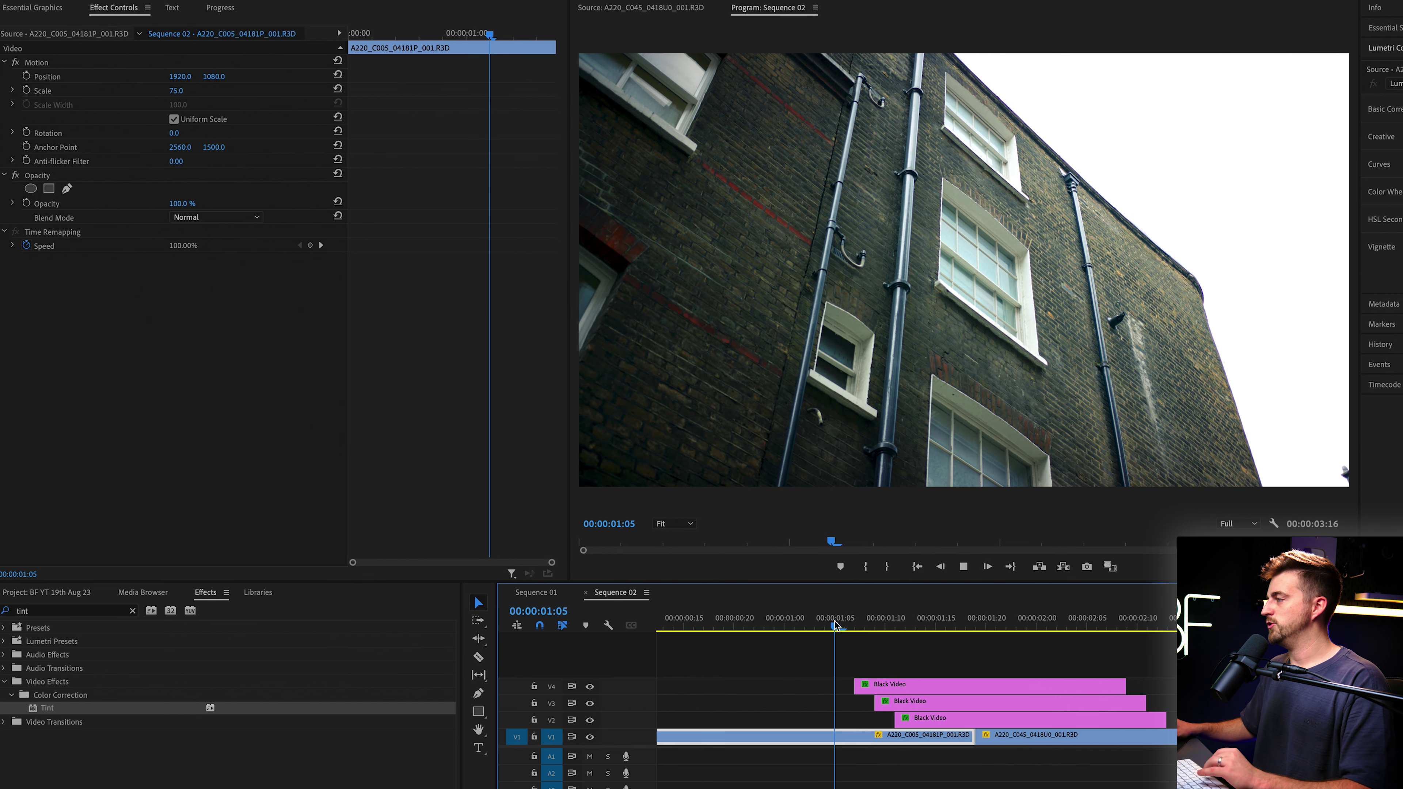
{"action": "key", "text": "space"}
{"action": "left_click_drag", "start_coordinate": [1003, 609], "coordinate": [873, 614]}
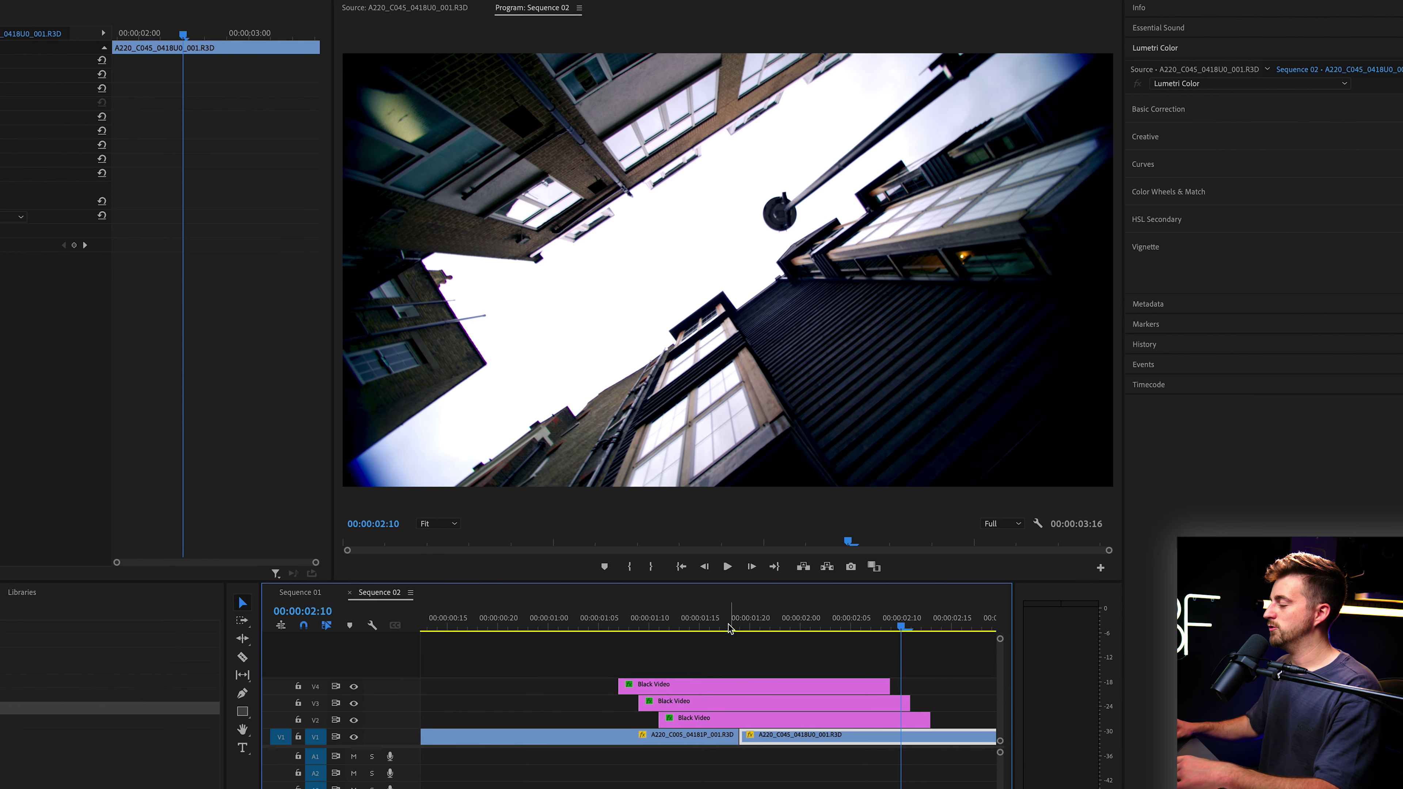
{"action": "left_click_drag", "start_coordinate": [712, 625], "coordinate": [612, 625]}
{"action": "key", "text": "space"}
{"action": "key", "text": "space"}
Nest the three Black Video layers into a sequence named Transition 1
{"action": "left_click_drag", "start_coordinate": [640, 675], "coordinate": [758, 712]}
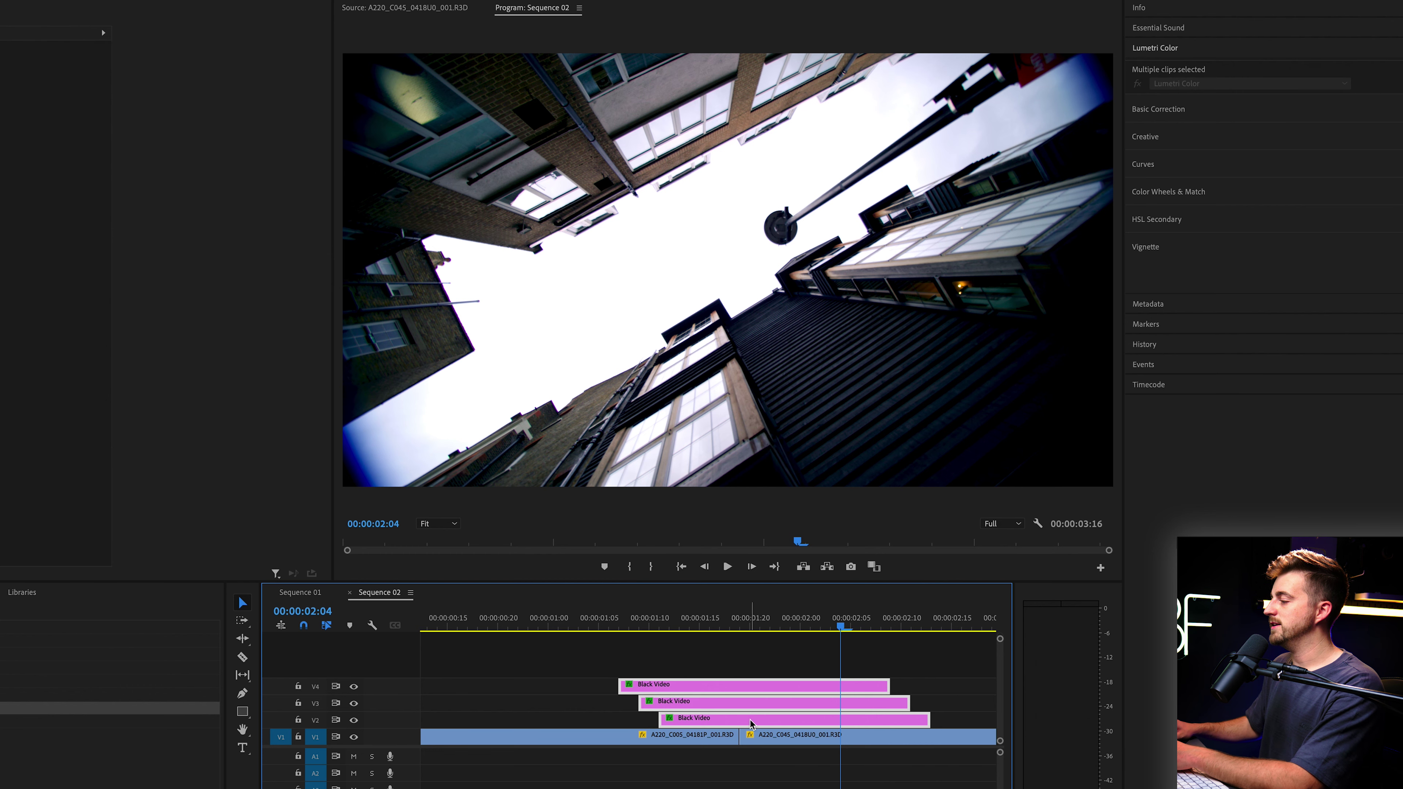
{"action": "right_click", "coordinate": [751, 723]}
{"action": "left_click", "coordinate": [780, 560]}
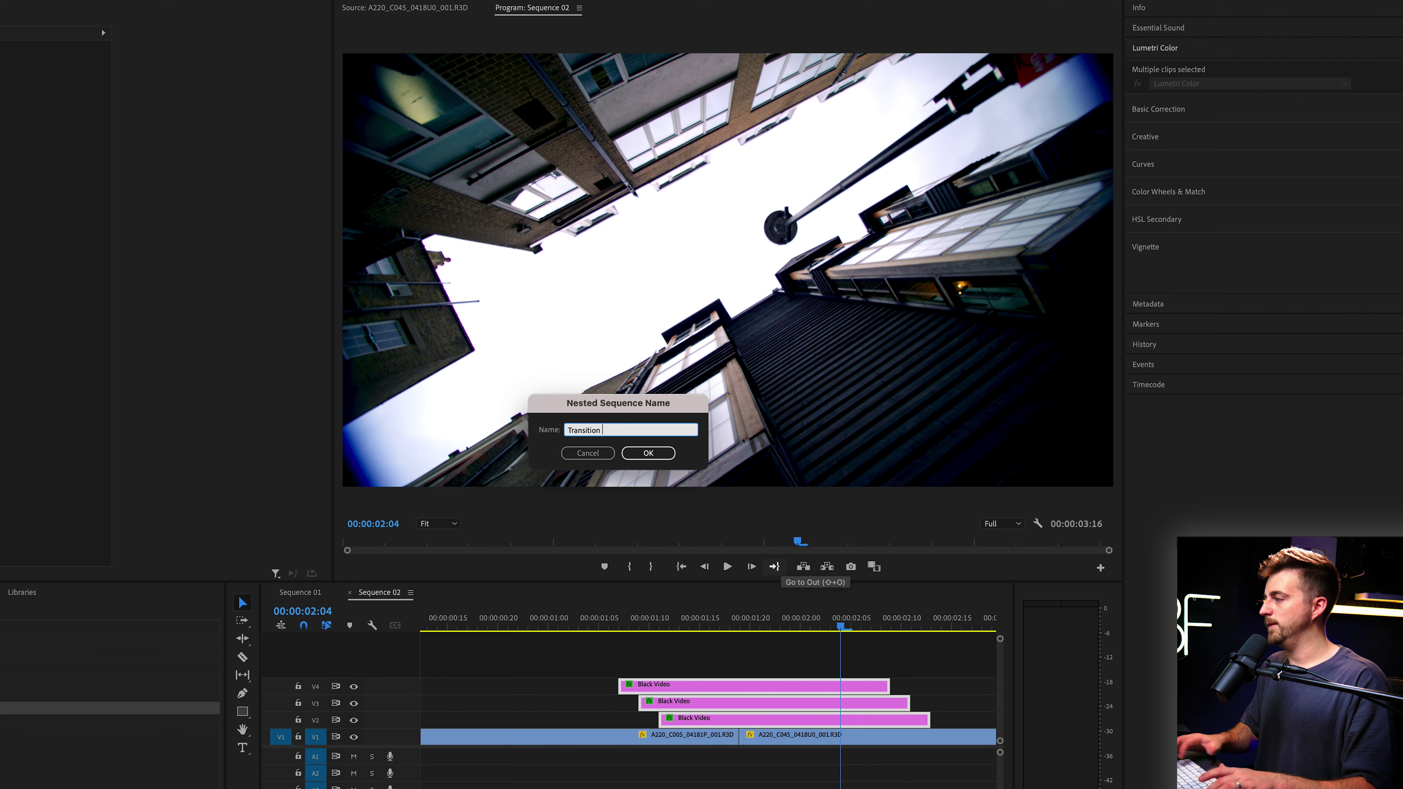
{"action": "key", "text": "Return"}
Scrub and play back the nested Transition 1 over the two clips
{"action": "left_click_drag", "start_coordinate": [841, 622], "coordinate": [767, 624]}
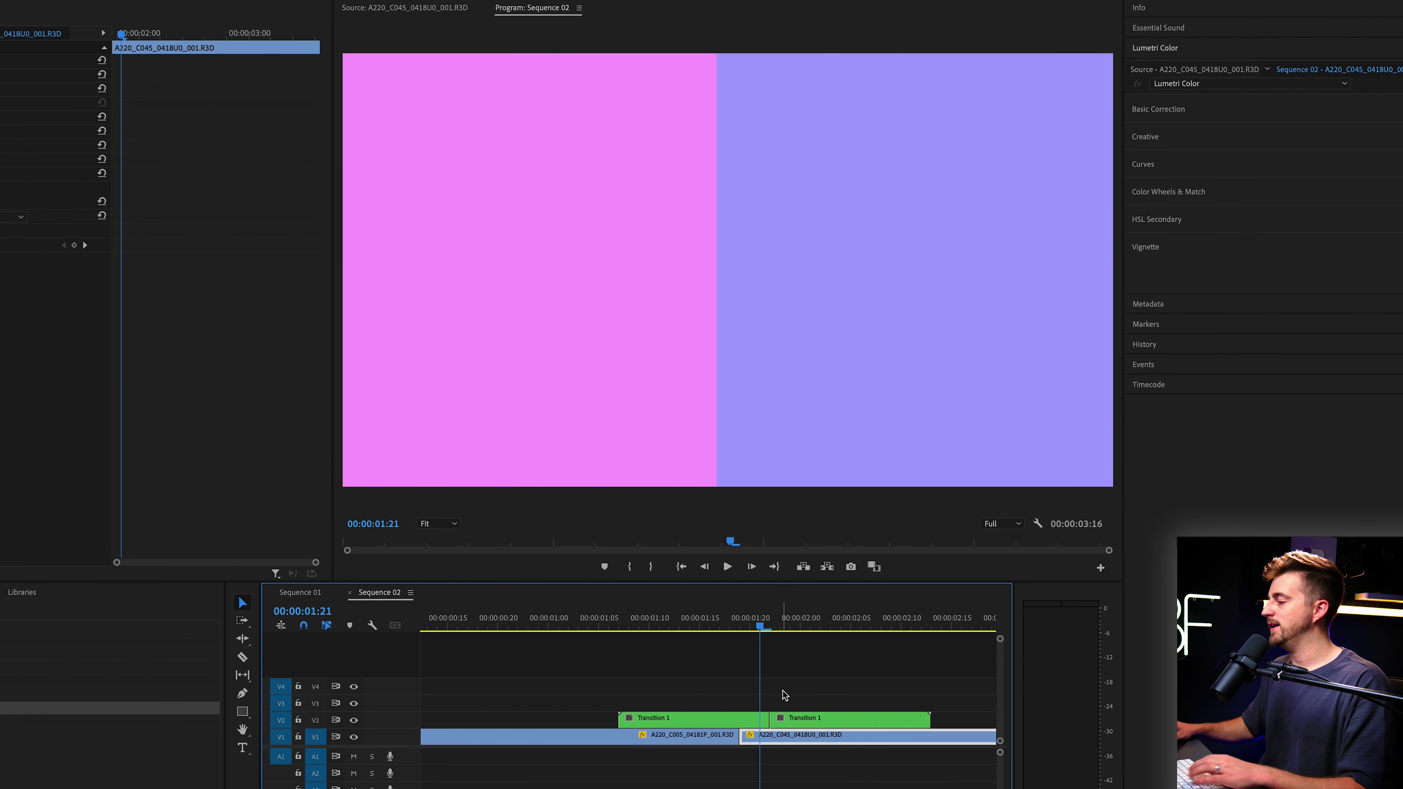
{"action": "key", "text": "minus"}
{"action": "key", "text": "space"}
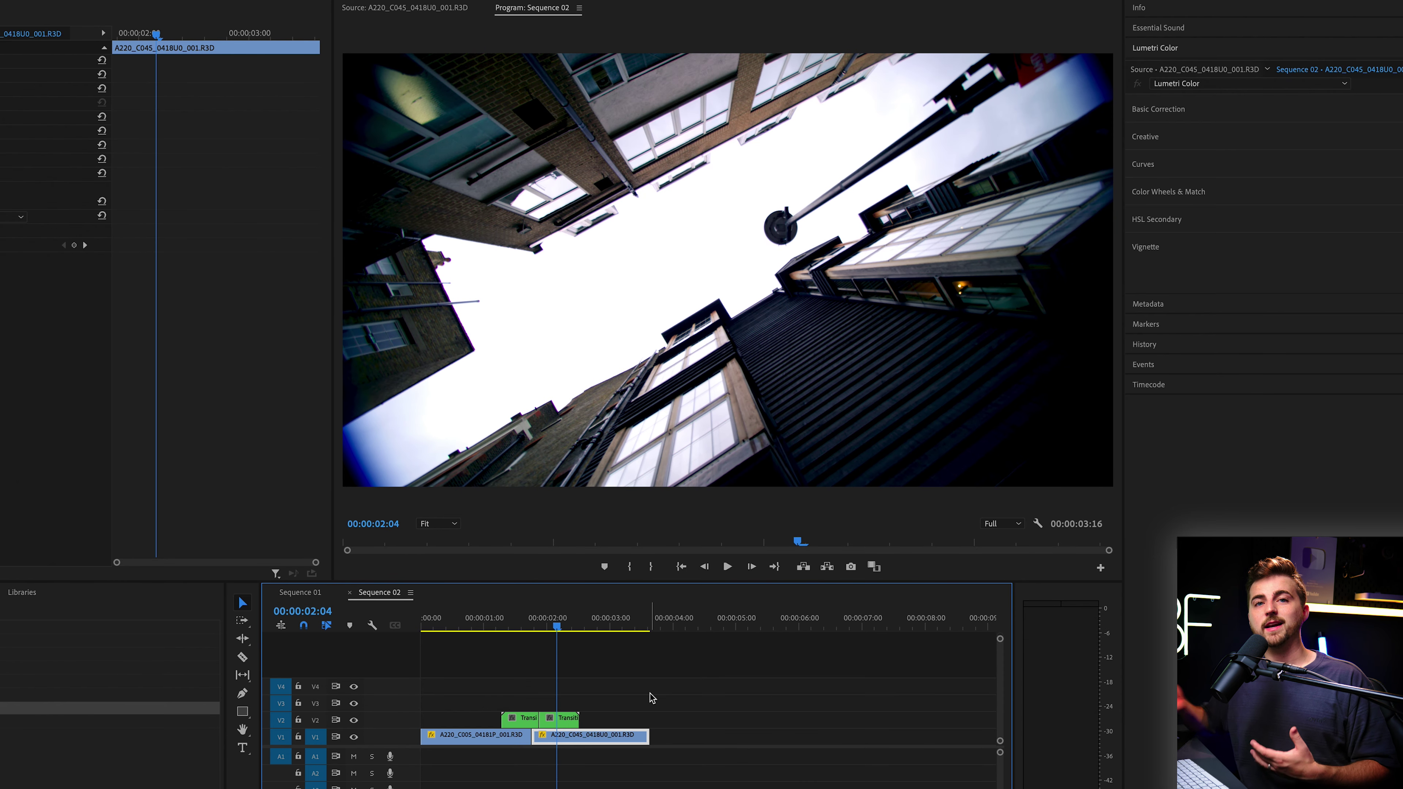
Hide the V1 footage to examine the nested transition on its own at 00:00:01:24, and show V1 again
{"action": "left_click", "coordinate": [354, 737]}
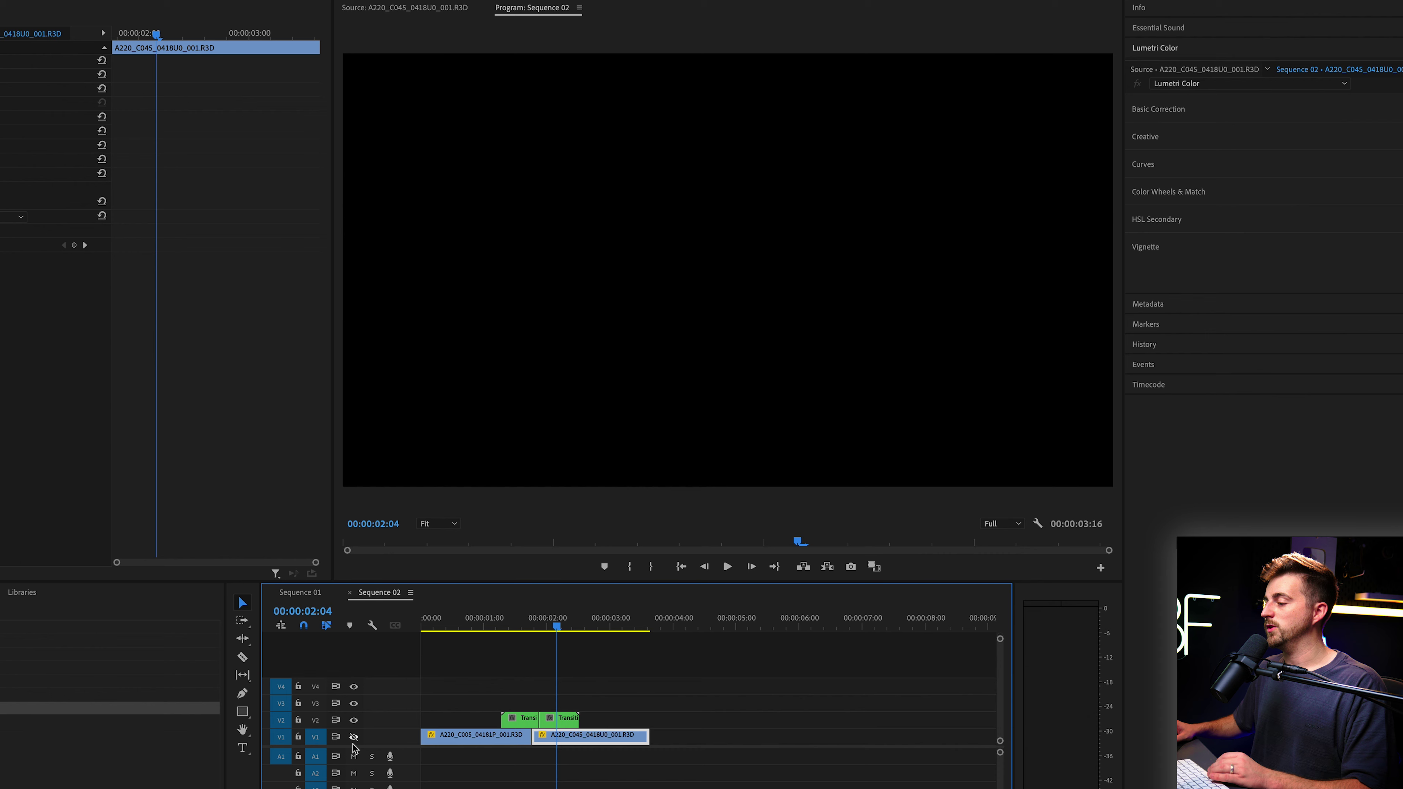
{"action": "left_click_drag", "start_coordinate": [567, 624], "coordinate": [546, 624]}
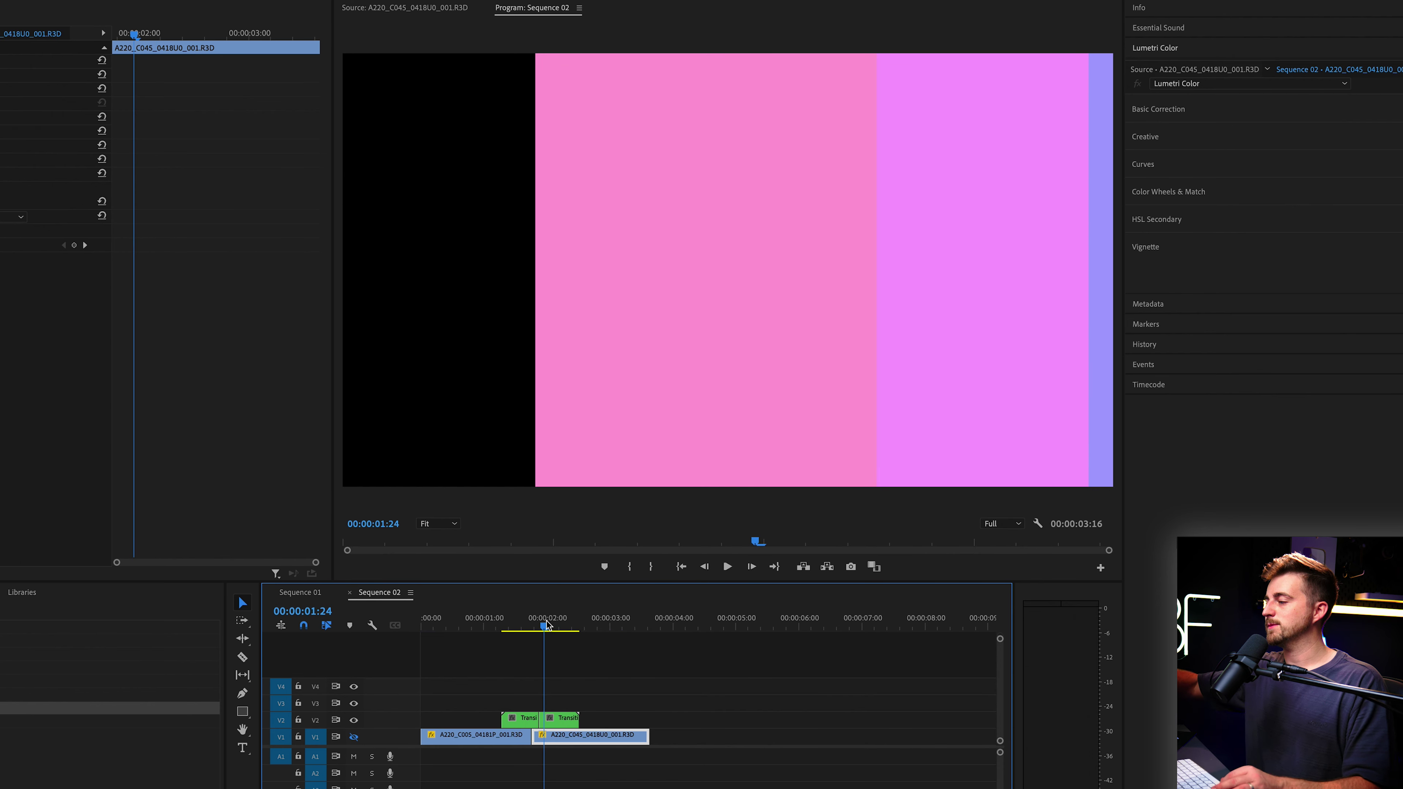
{"action": "left_click", "coordinate": [353, 737]}
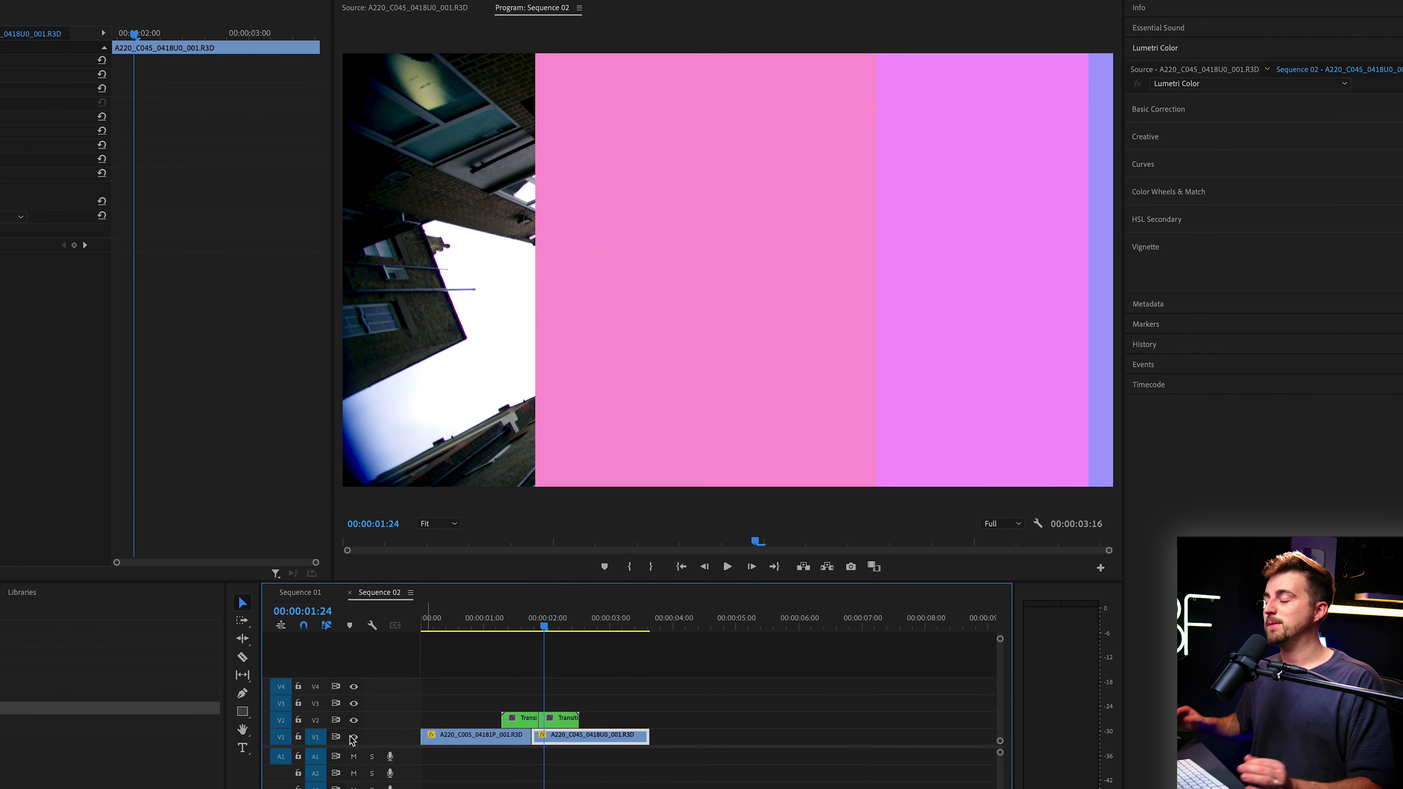